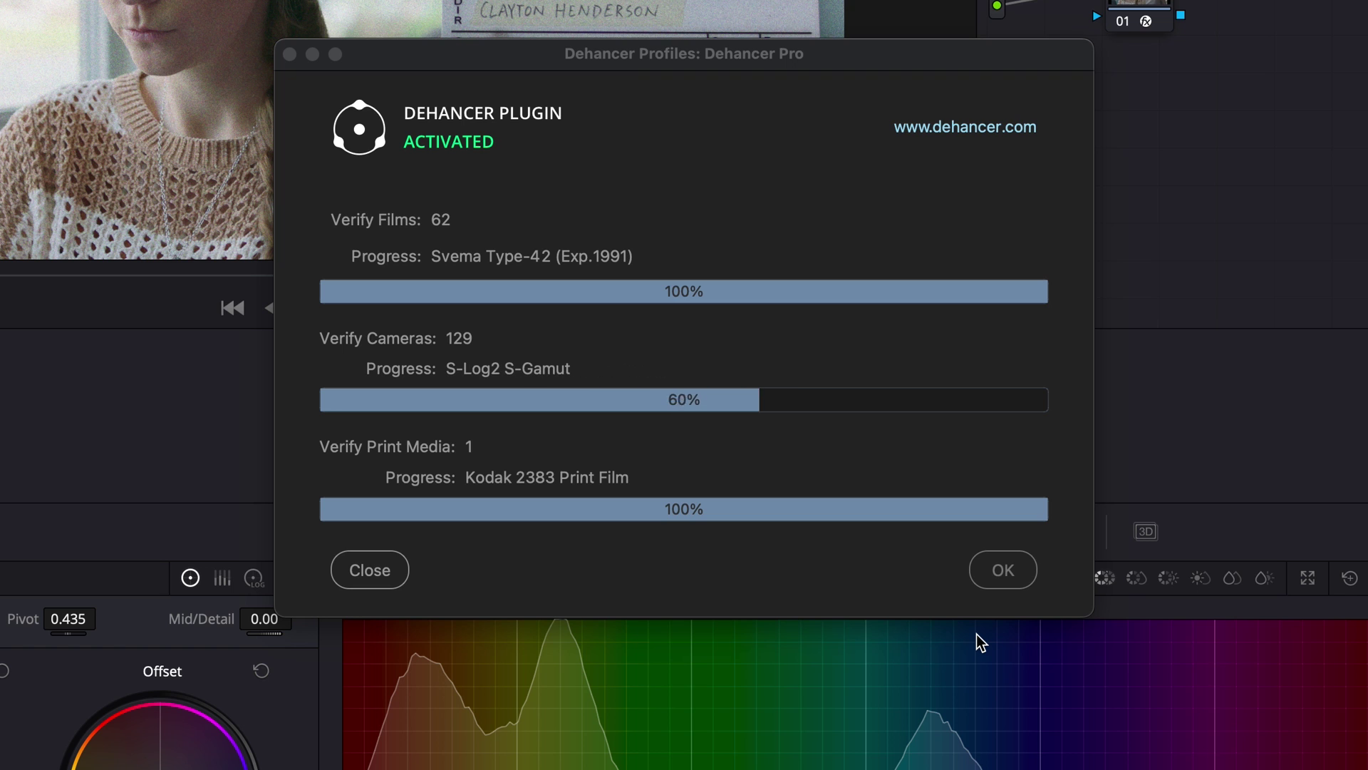
Dismiss the profile check and set the Dehancer input camera to Arri Alexa Mini, Log C
click(1003, 570)
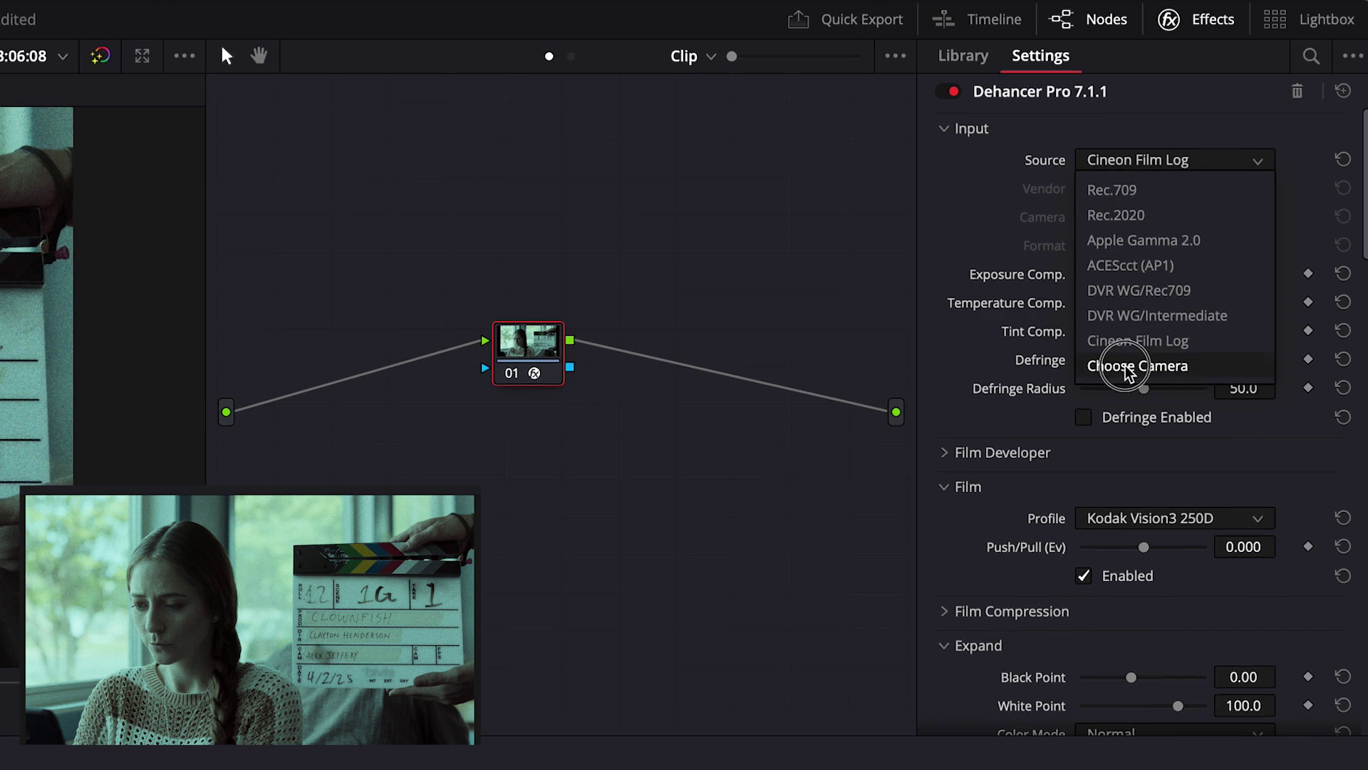
click(1126, 367)
click(1067, 191)
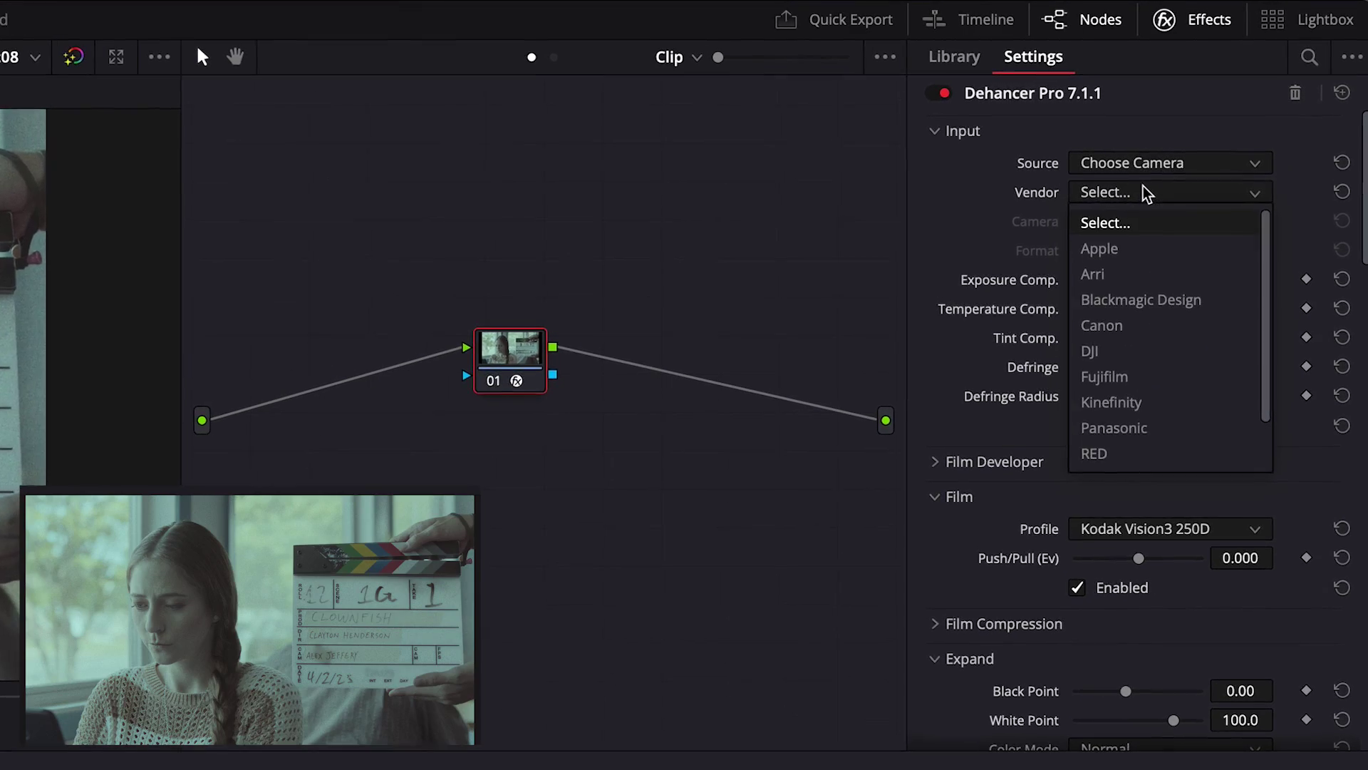
click(1128, 273)
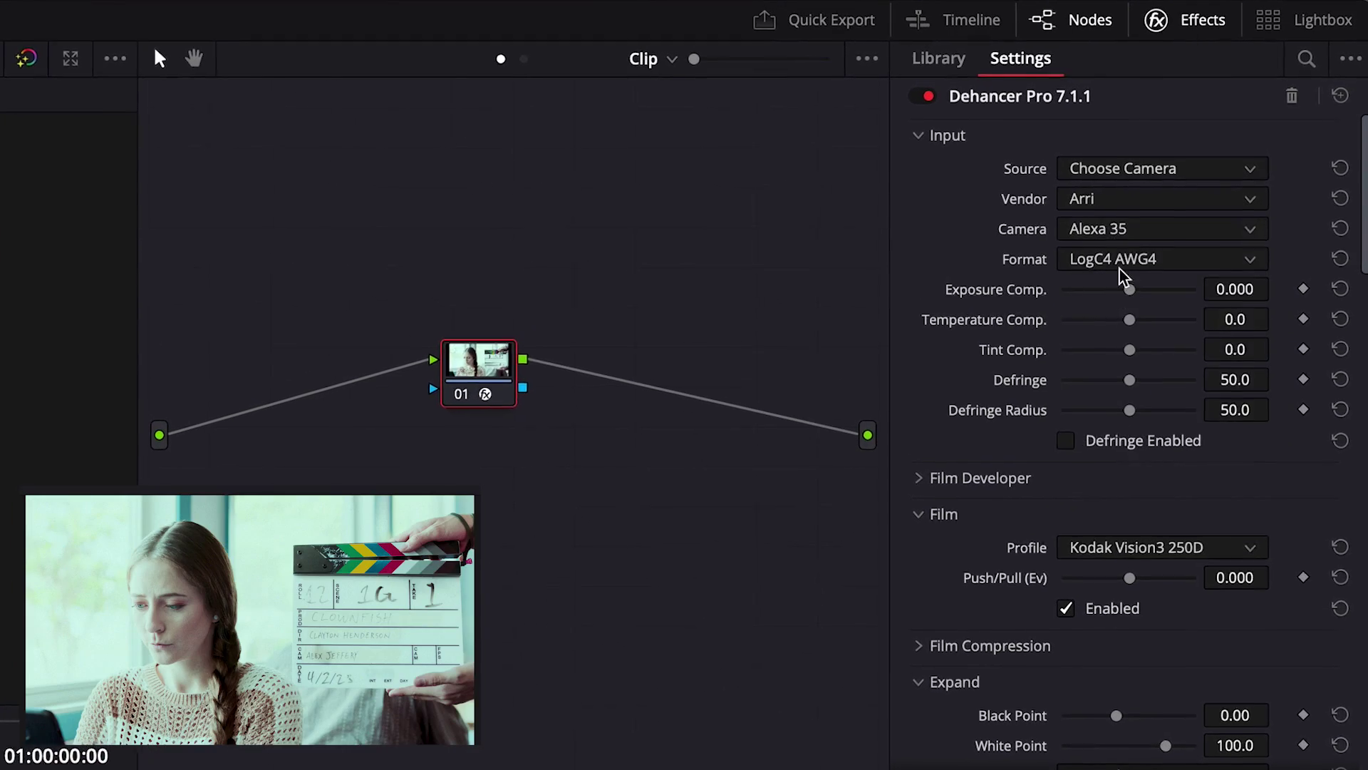
click(1147, 229)
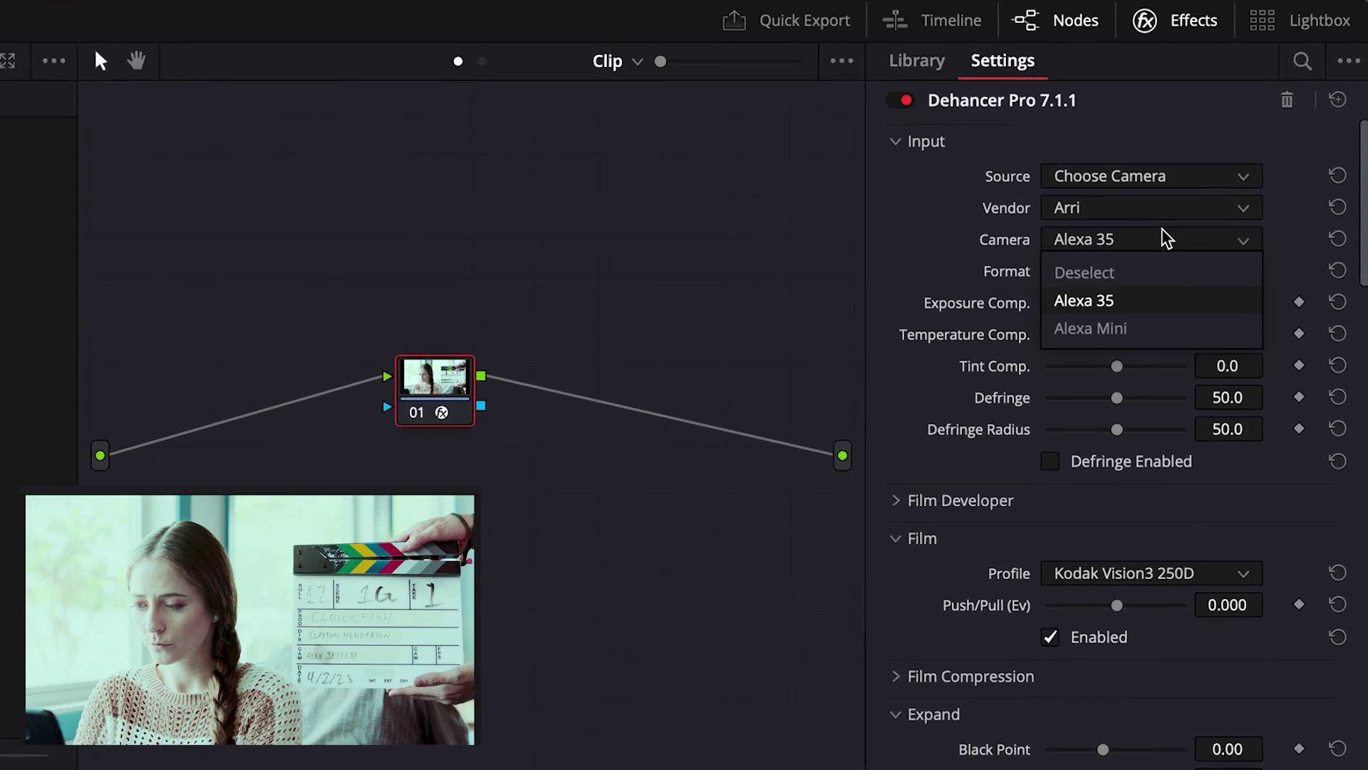
click(1130, 348)
click(1087, 288)
click(1099, 344)
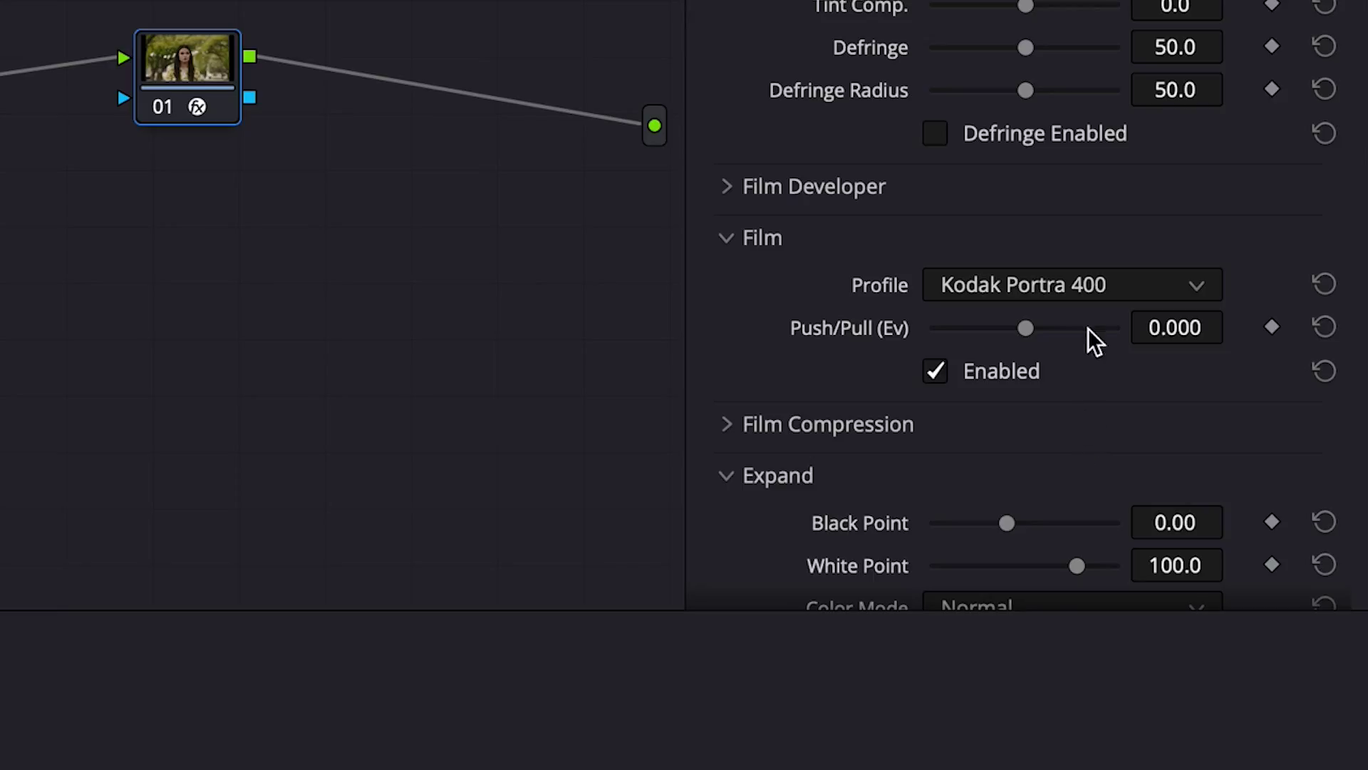
Open the Film Profile dropdown showing Kodak Portra 400 and alternative stocks
click(1082, 292)
scroll(1054, 413, up, 3)
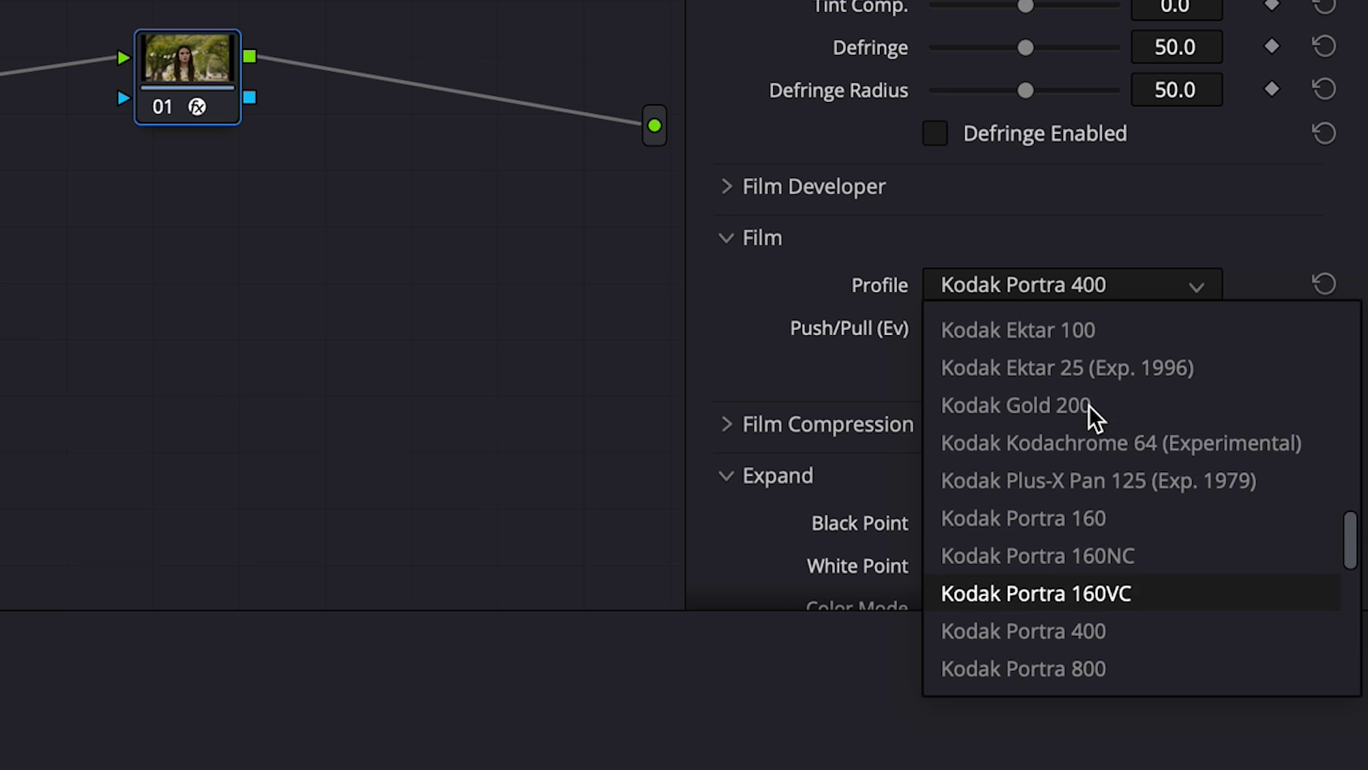
scroll(1151, 437, up, 2)
scroll(1155, 439, up, 6)
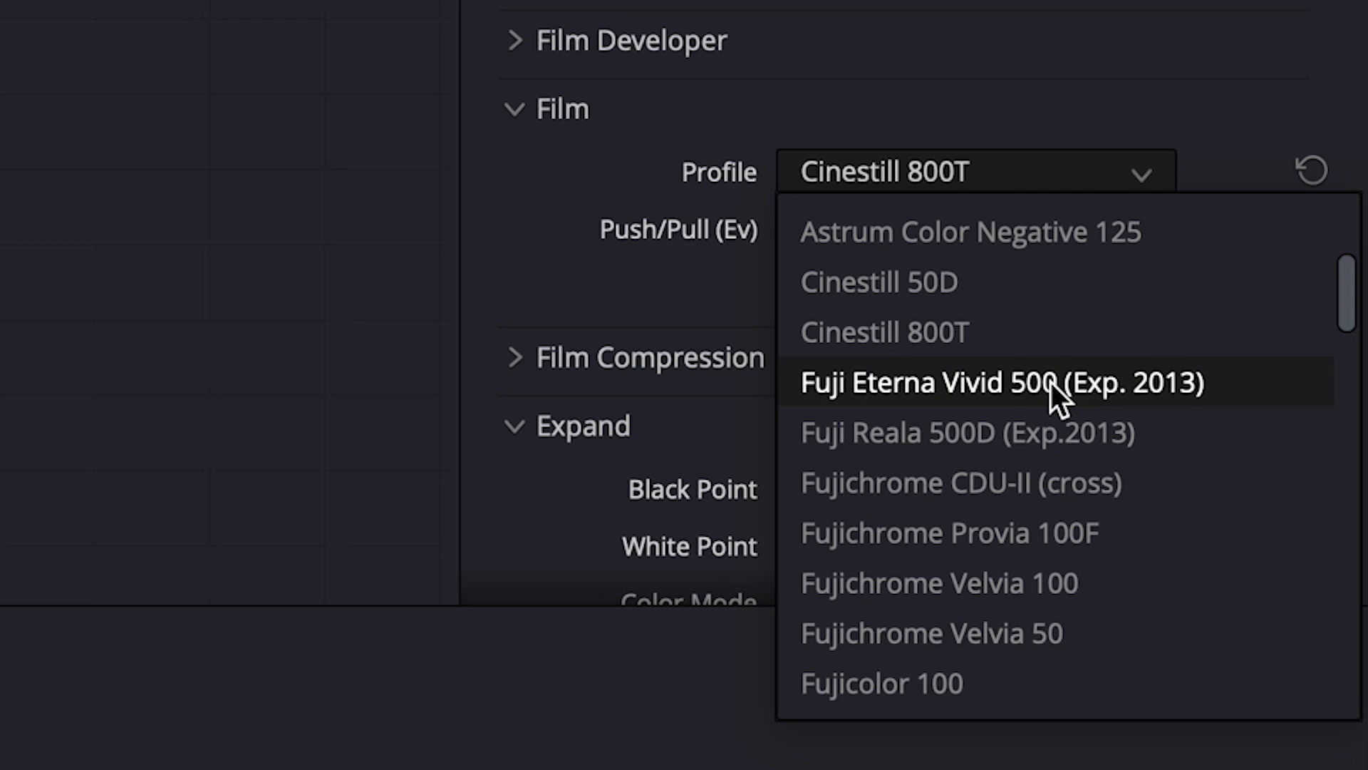
Try Fuji Eterna Vivid 500 and Kodak Vision3 200T, 250D, 500T, ending on Kodak Vision3 50D
click(1050, 382)
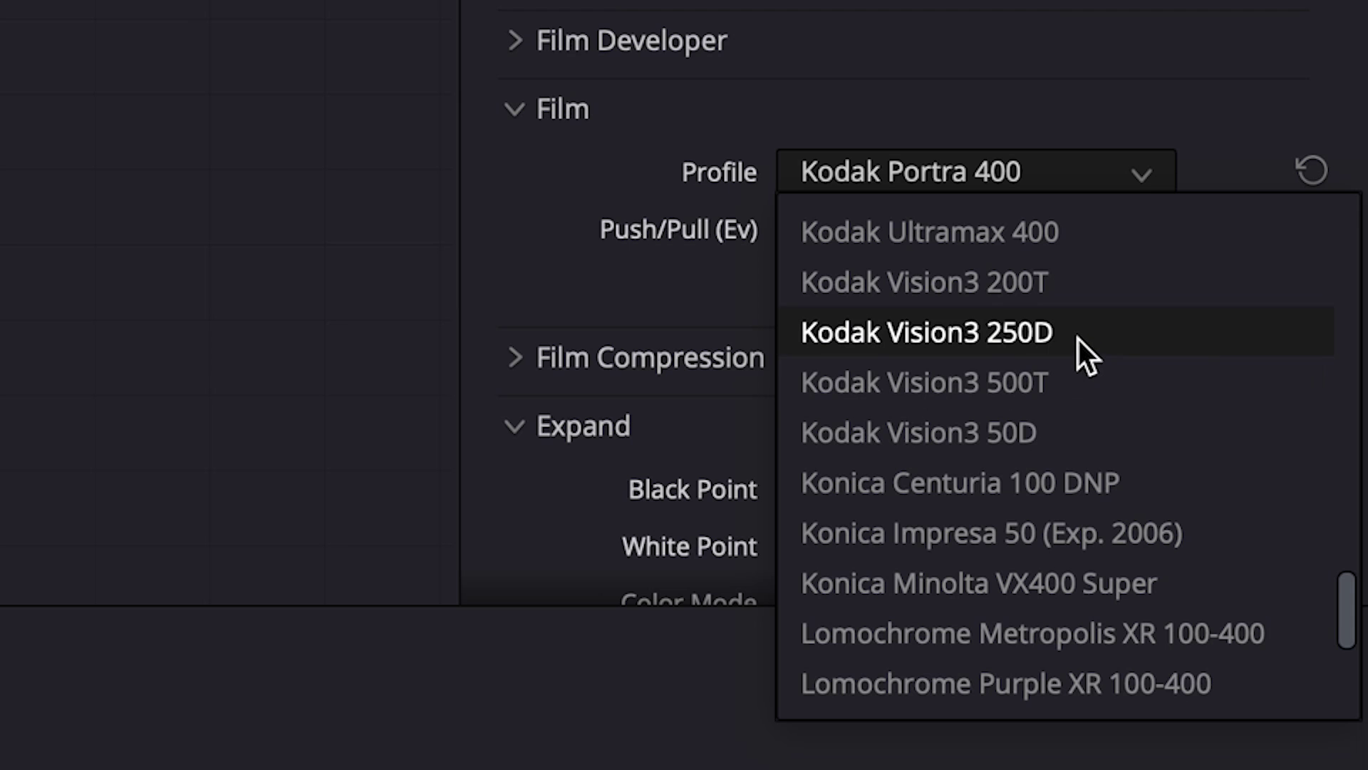
click(1072, 284)
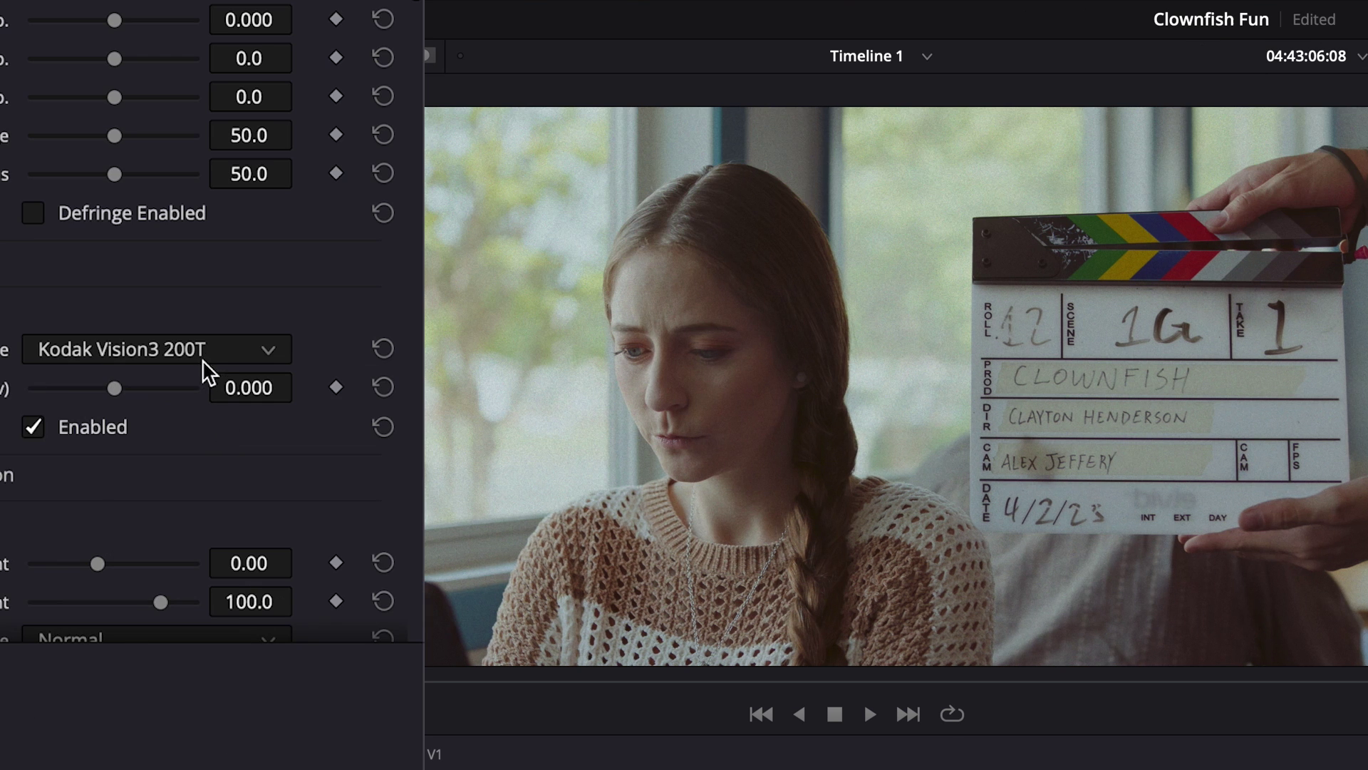
click(204, 358)
click(222, 460)
click(199, 360)
click(199, 493)
click(153, 349)
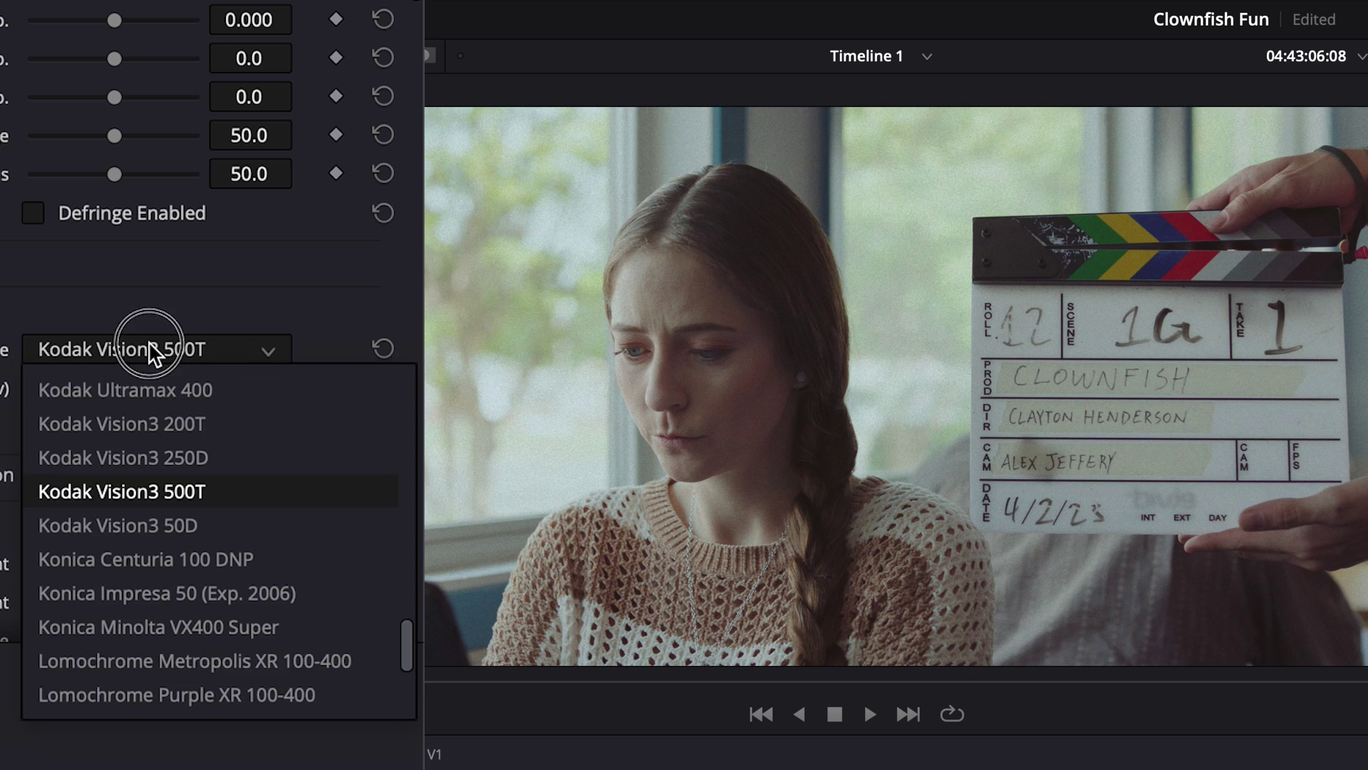
click(154, 526)
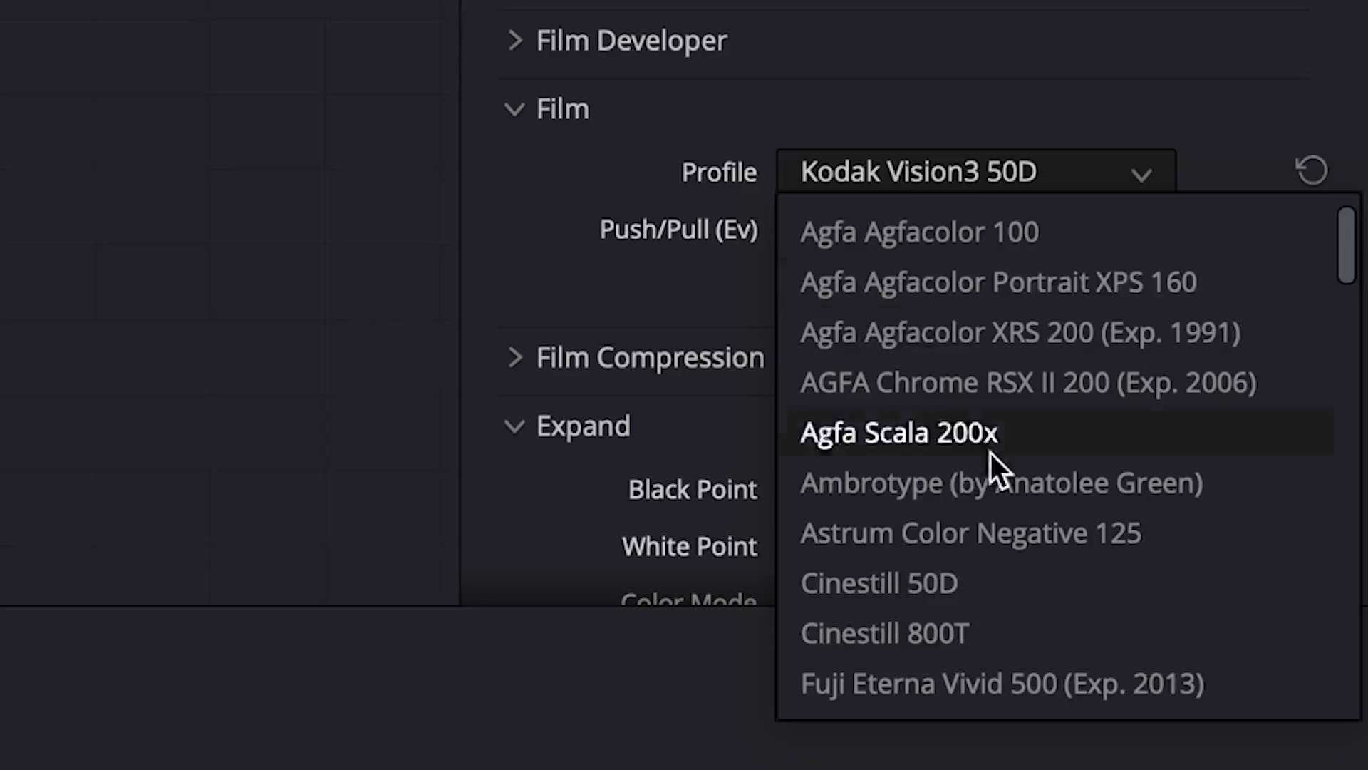
Apply Cinestill 800T, then switch the film stock to Kodak Portra 400
scroll(994, 467, down, 3)
click(977, 531)
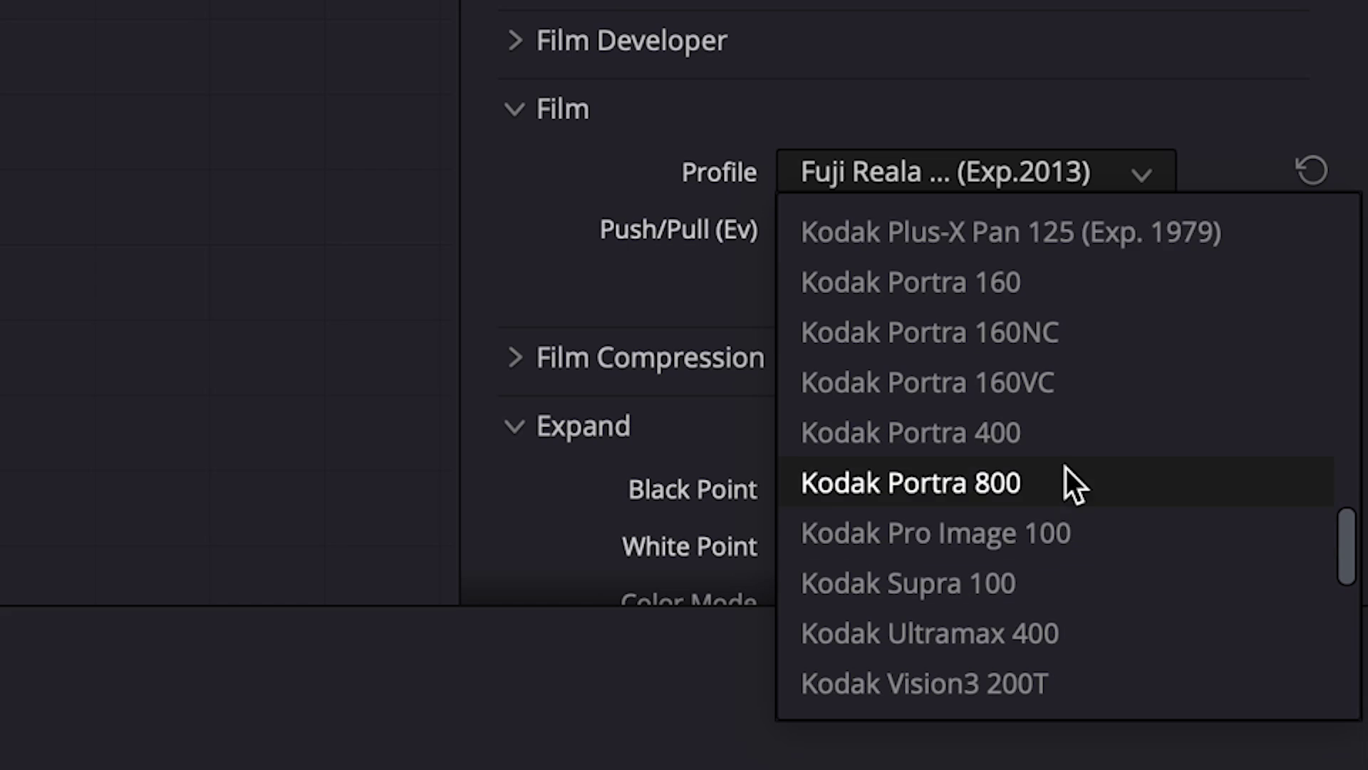
click(1060, 438)
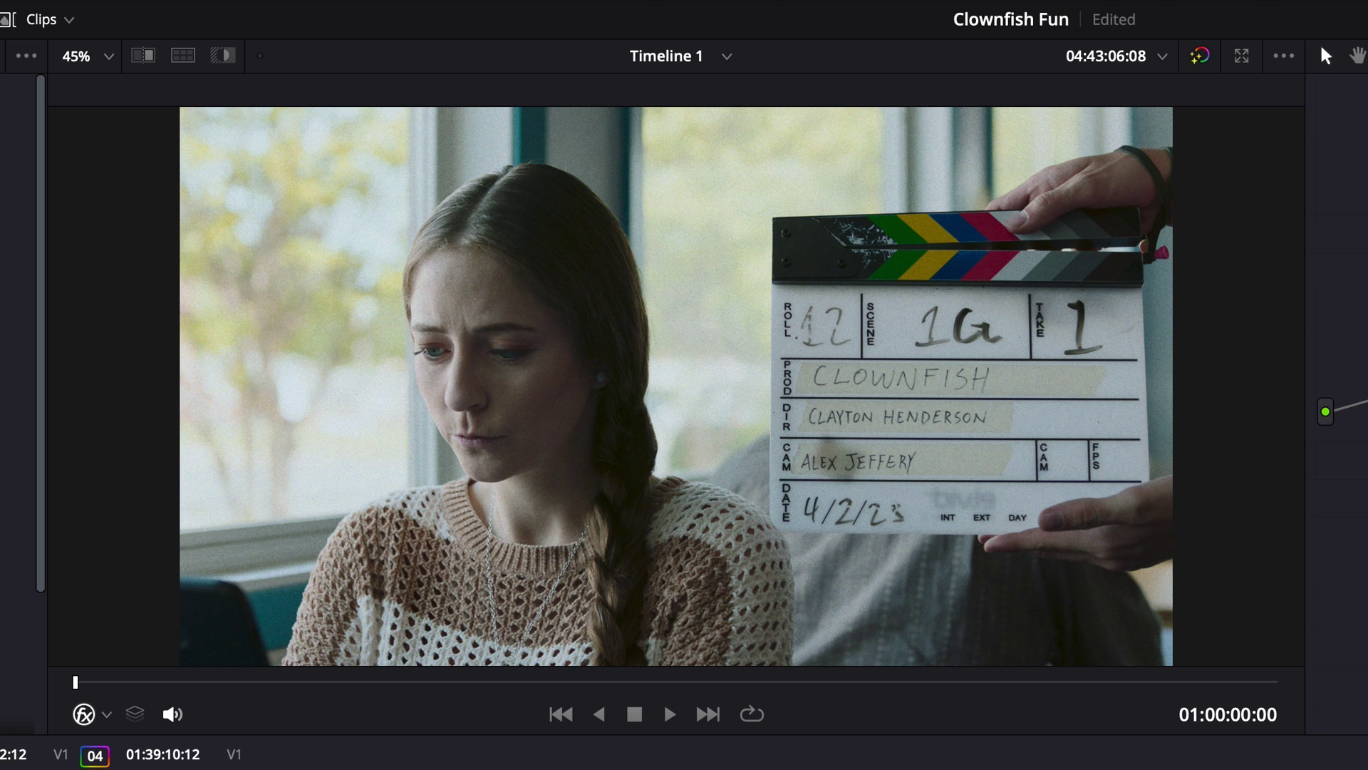
Raise Contrast Boost to 94.5, check node 02's Gamma, and push the Gain balance toward blue
mouse_move(1143, 403)
mouse_down()
mouse_move(1209, 405)
mouse_move(1163, 419)
mouse_up()
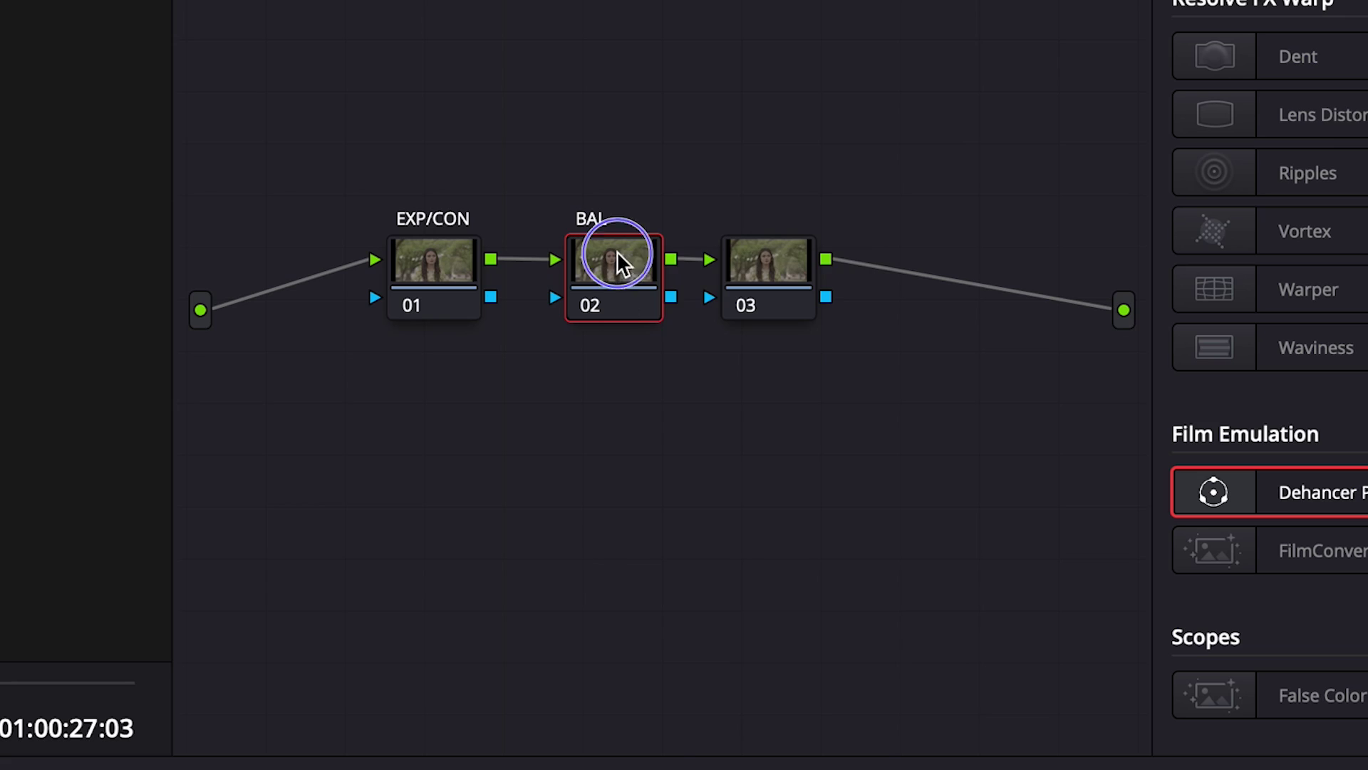
right_click(618, 254)
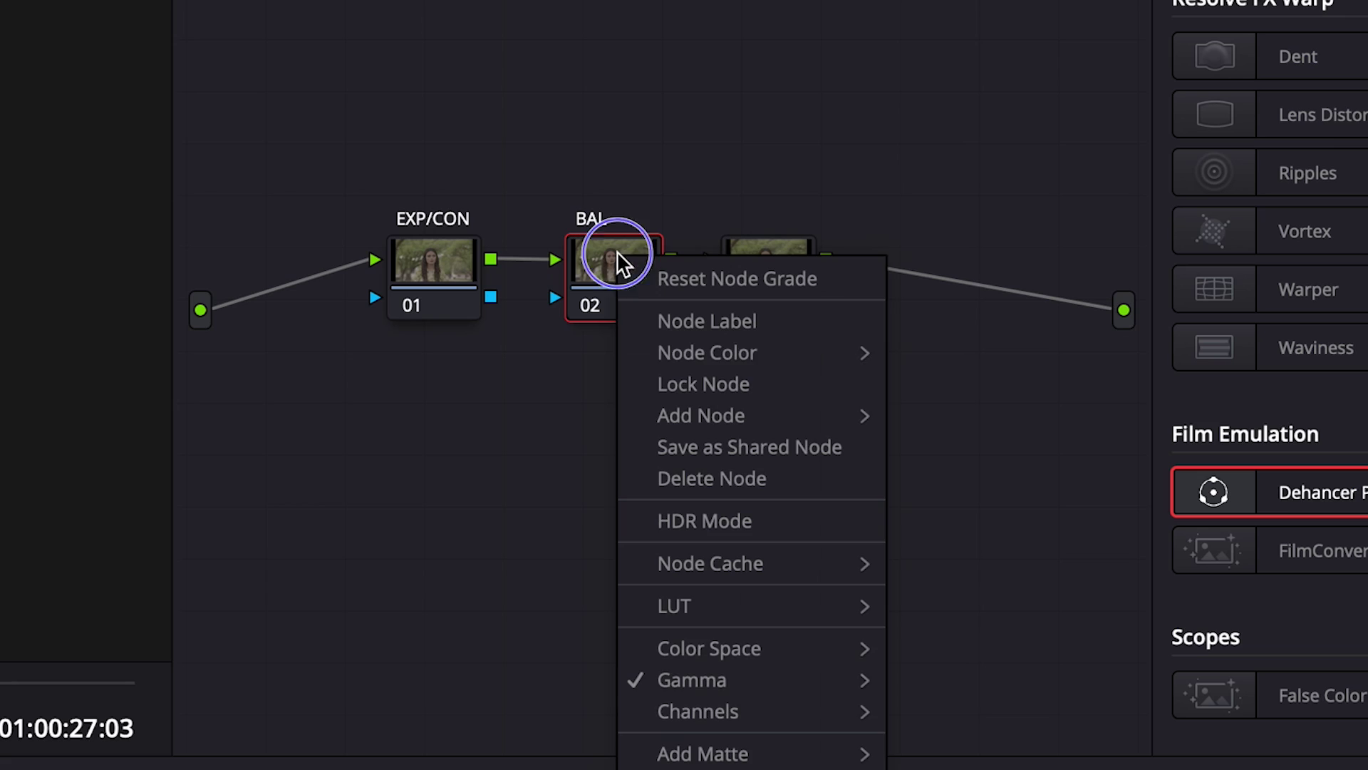
mouse_move(697, 691)
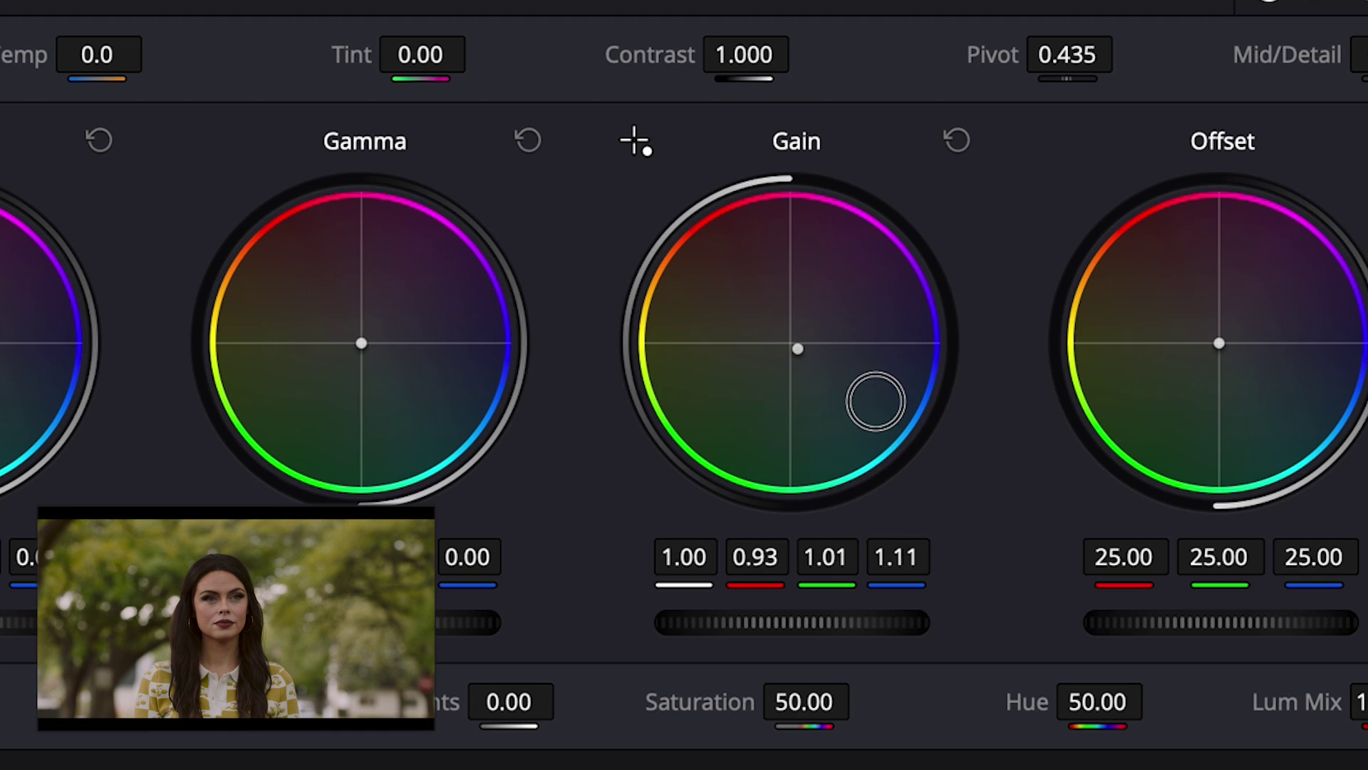
drag(875, 401, 940, 375)
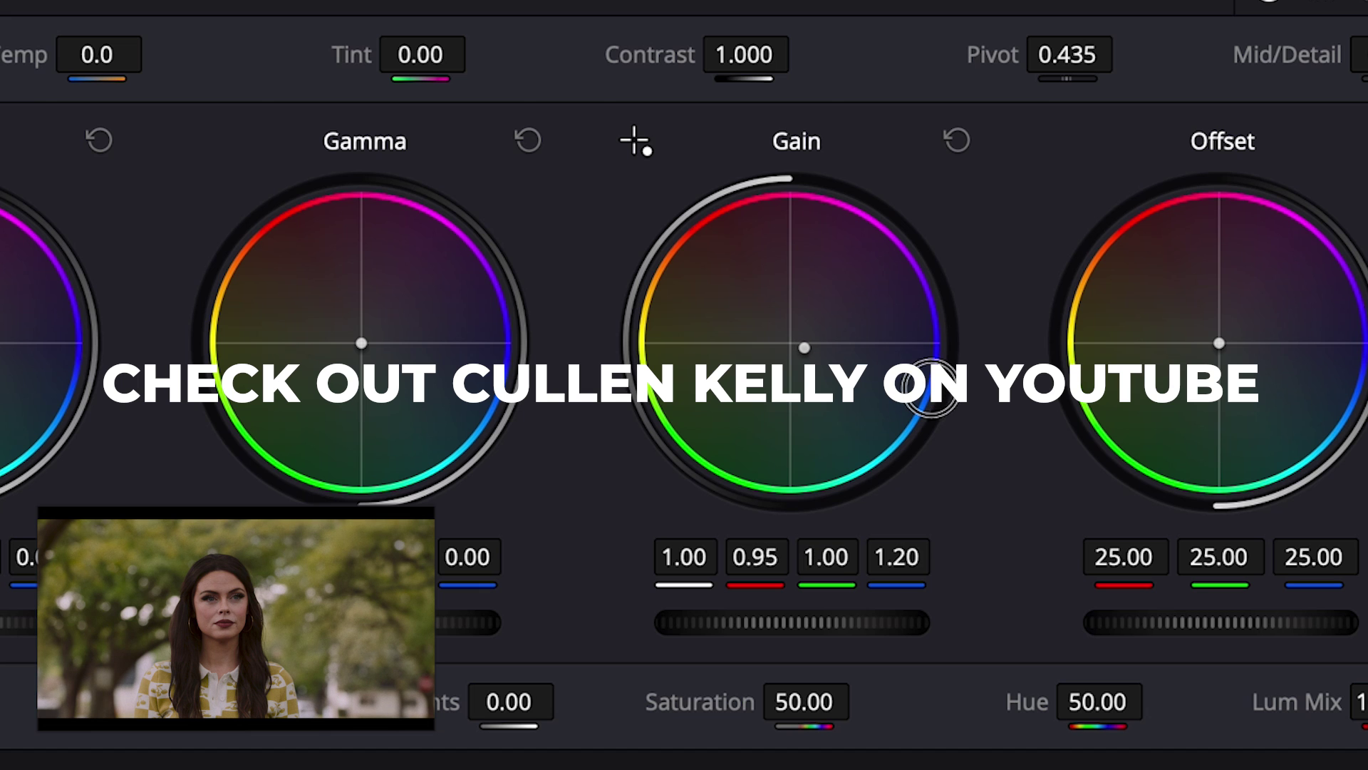
drag(974, 434, 976, 430)
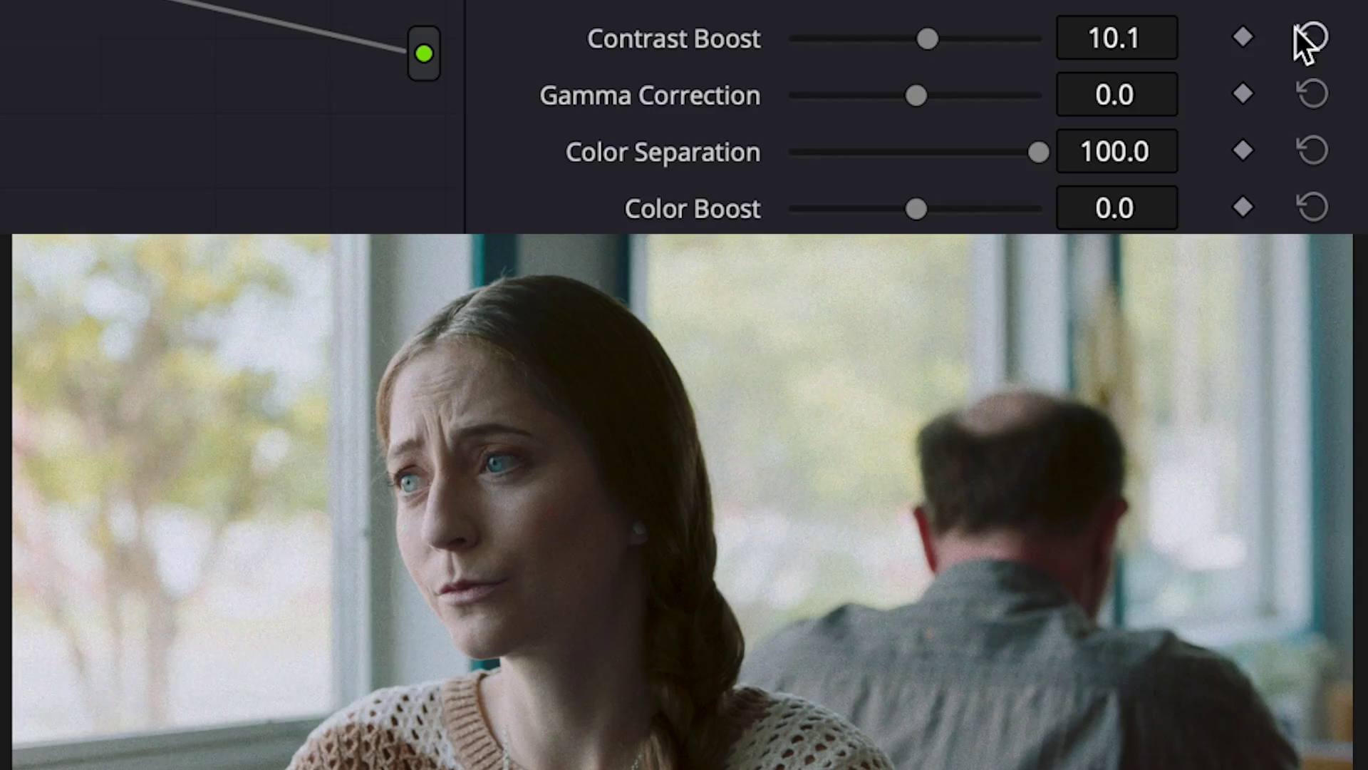
Raise Color Boost and try Color Separation at 0 and 100, leaving it at 0
drag(916, 209, 955, 210)
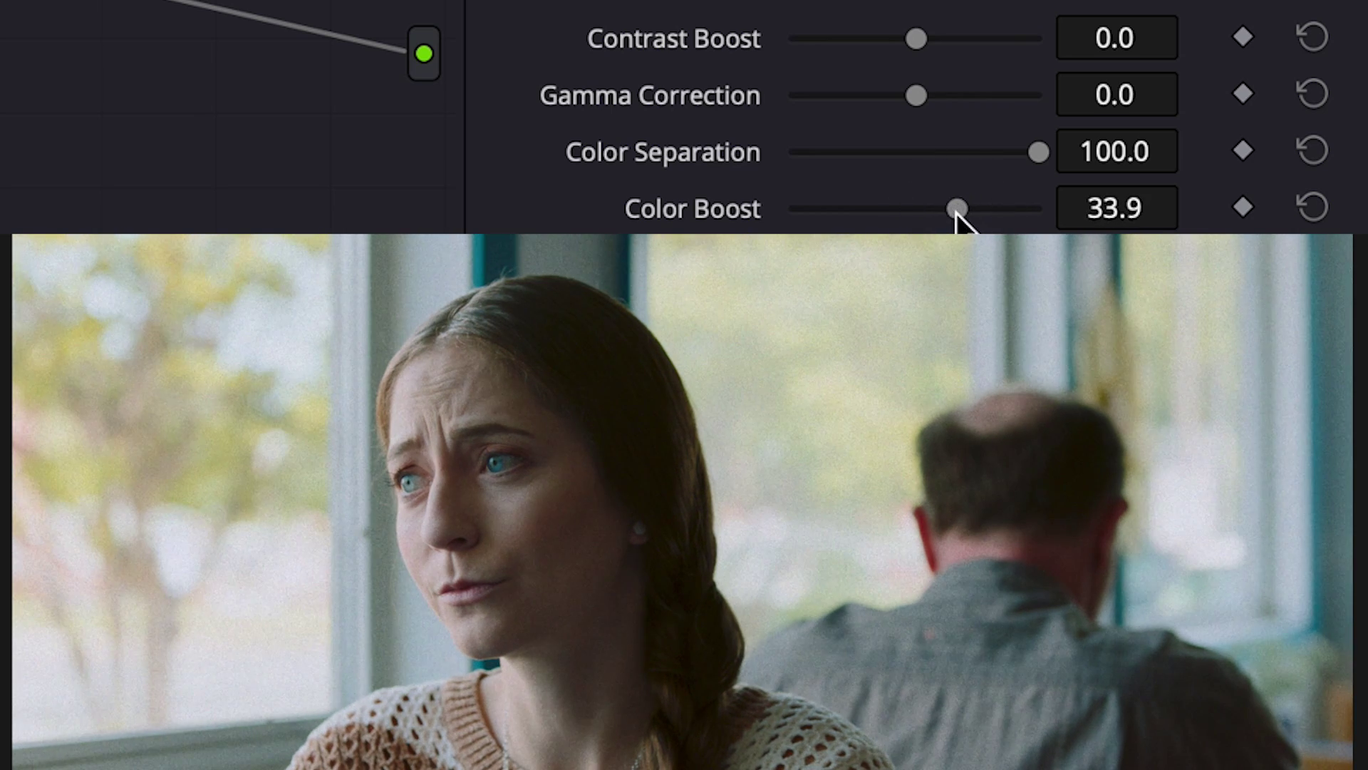
drag(1024, 151, 572, 195)
drag(819, 158, 1351, 158)
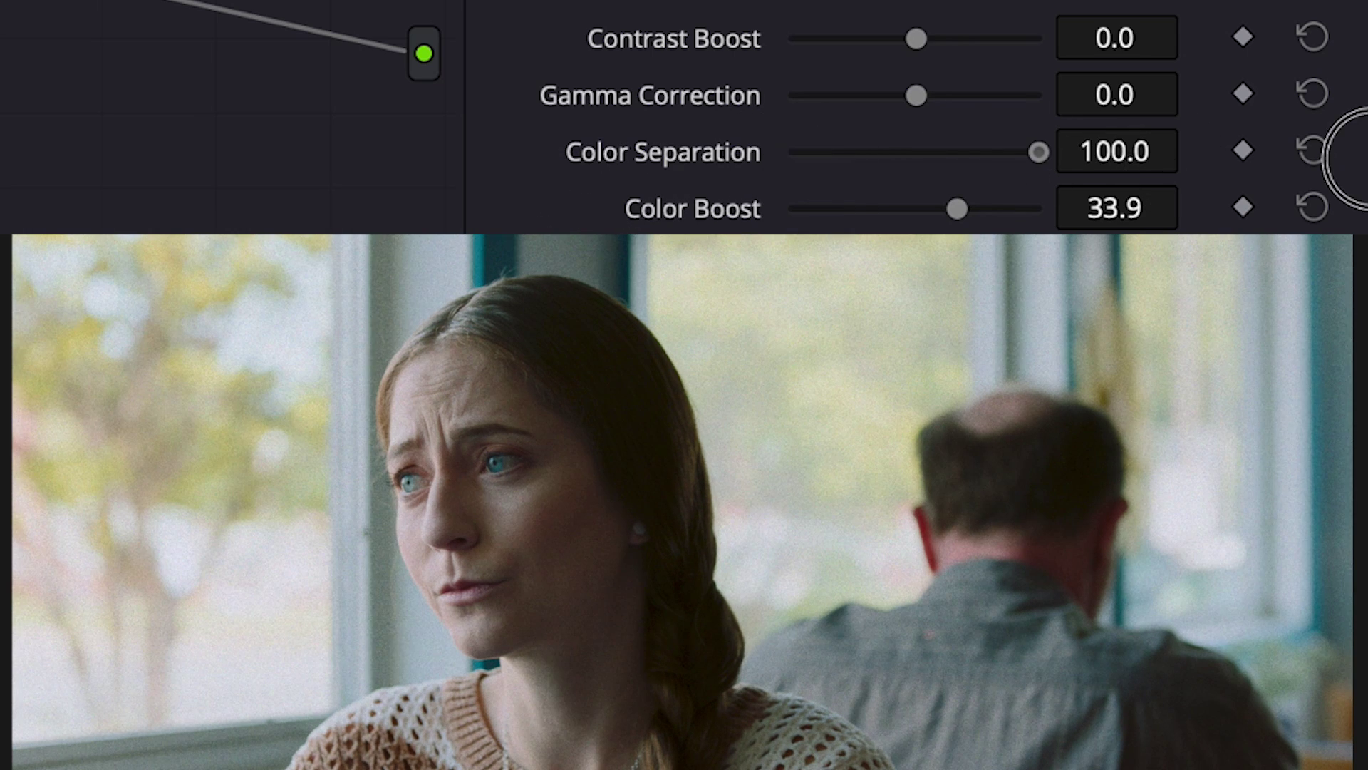
drag(712, 160, 566, 164)
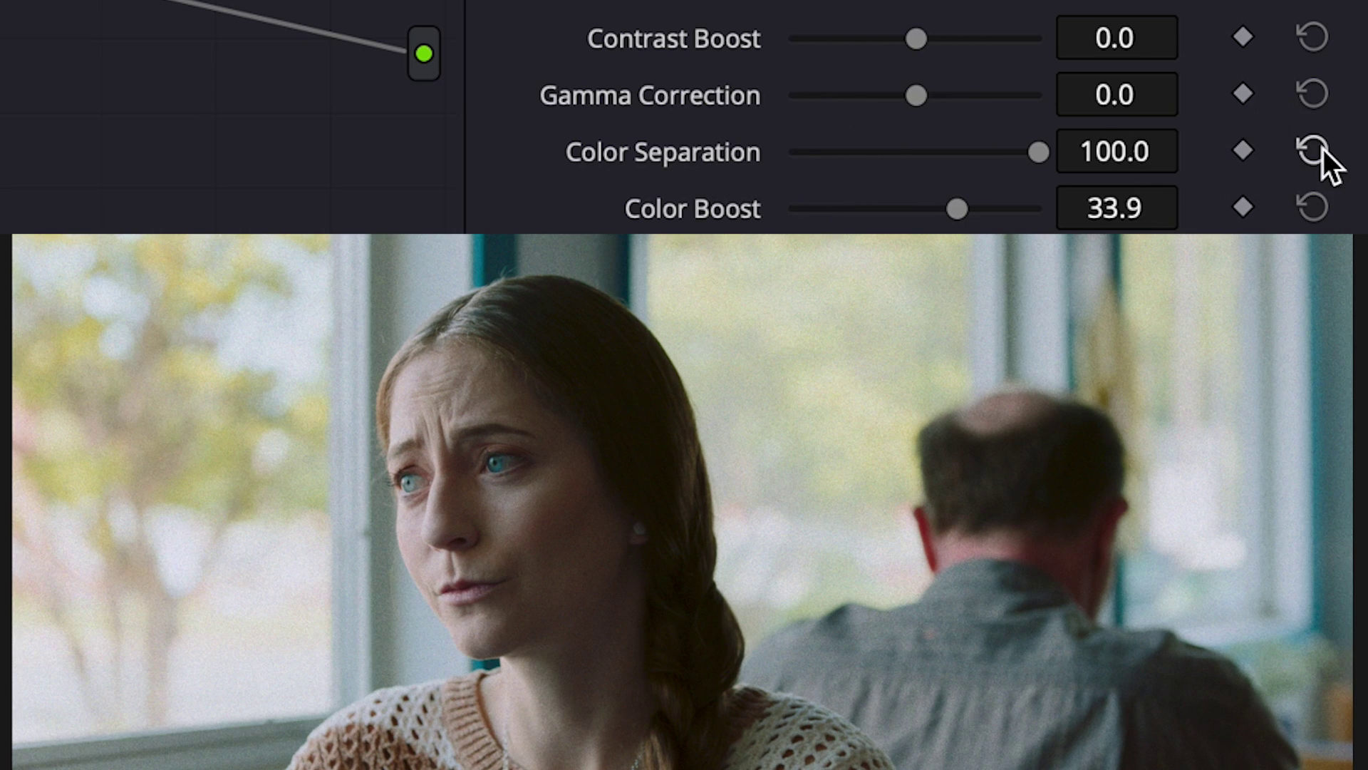
Try Gamma Correction at -50 and -23.4, reset it, and set Color Boost to about 68.8
drag(968, 95, 477, 122)
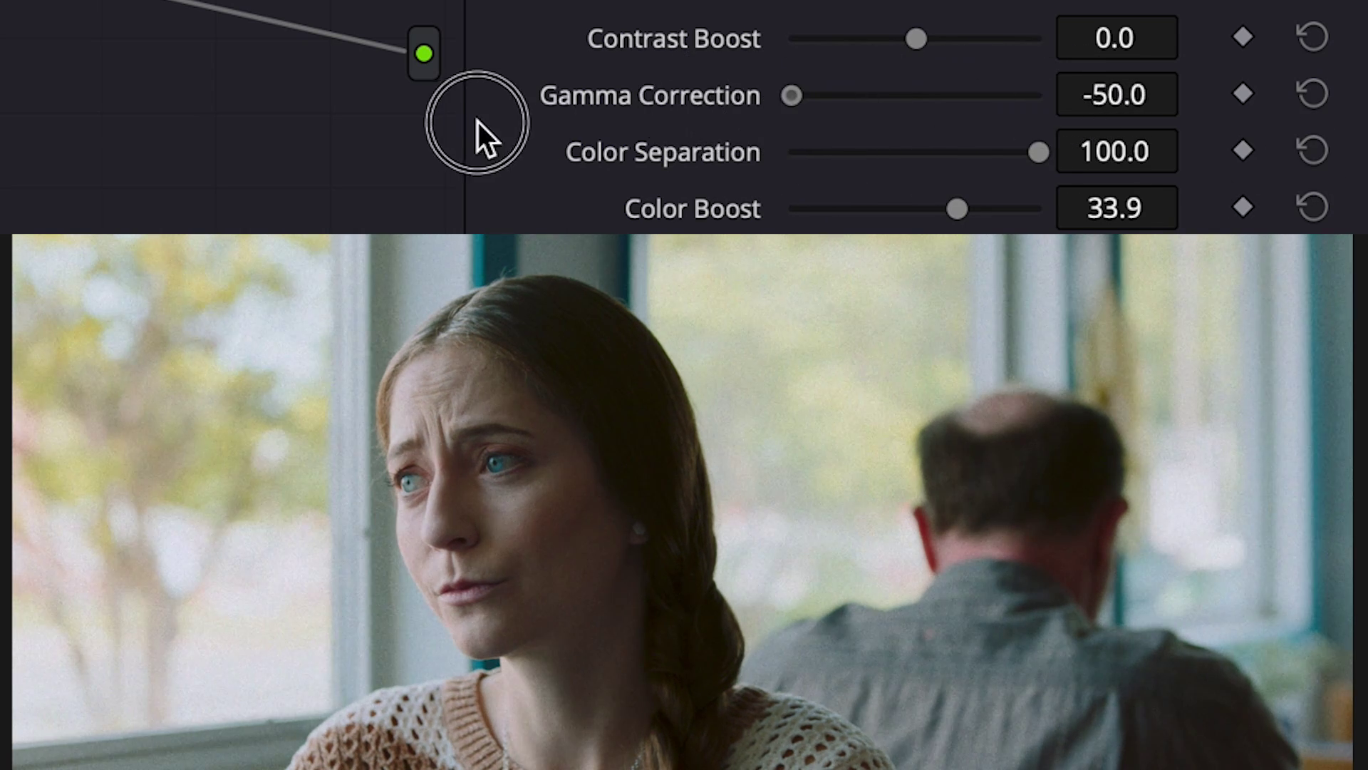
mouse_move(926, 100)
mouse_down()
mouse_move(751, 98)
mouse_move(904, 100)
mouse_up()
click(1315, 92)
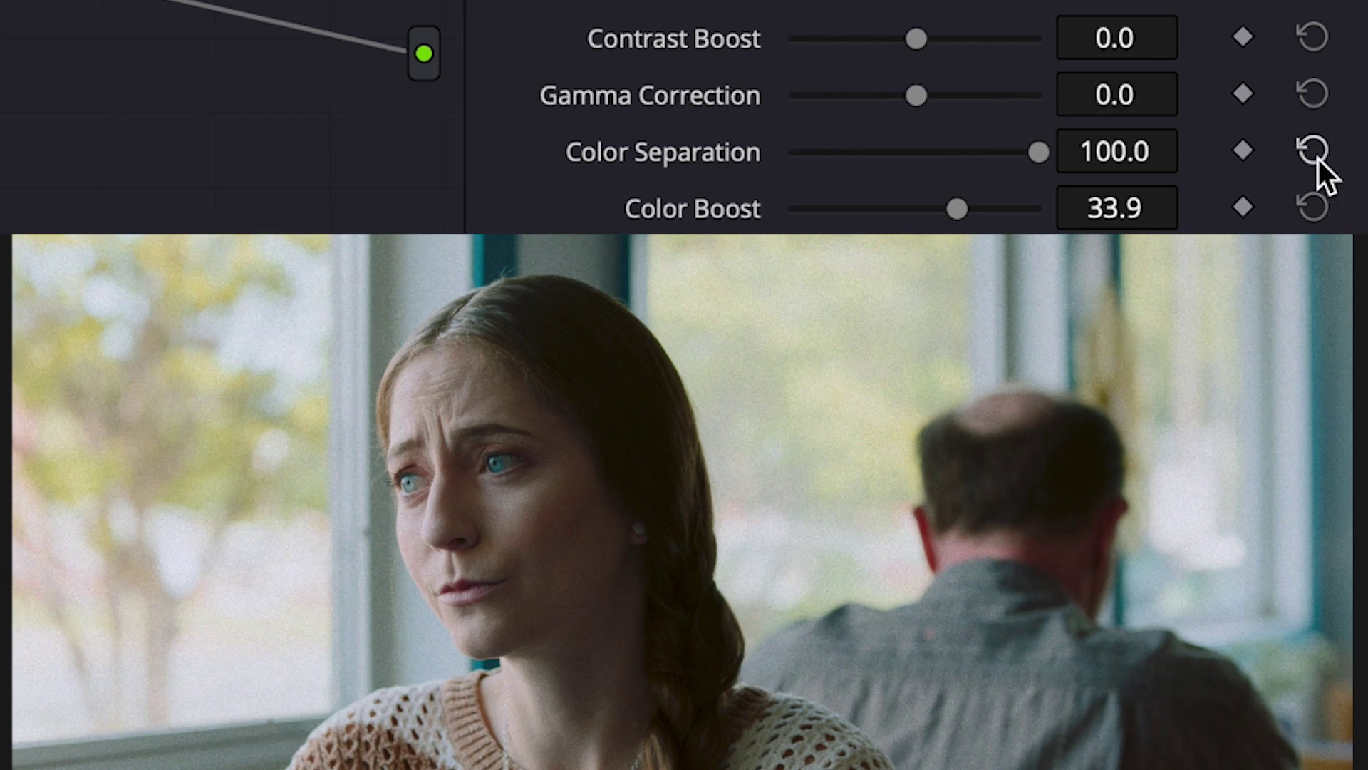
drag(973, 207, 998, 206)
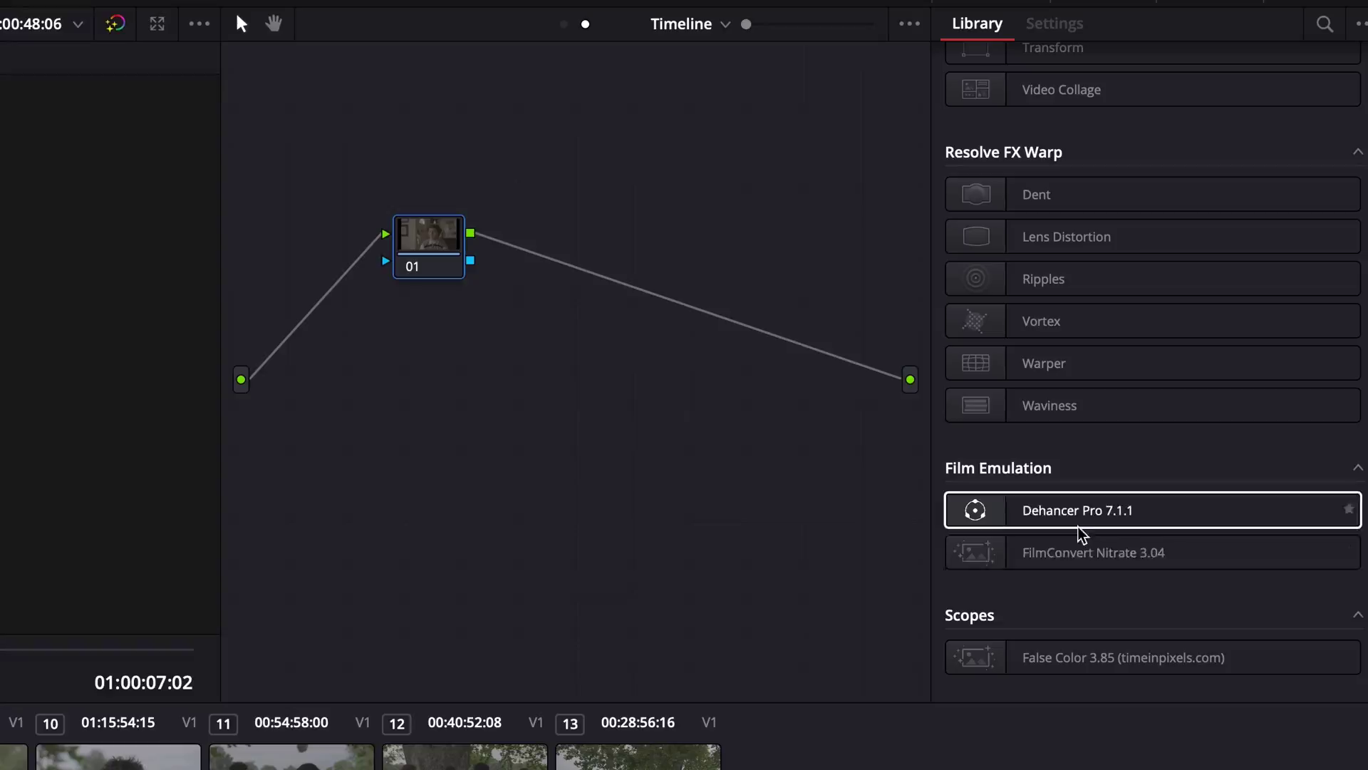
Apply Dehancer Pro to node 01 with input camera Arri Alexa 35, LogC4 AWG4
drag(1083, 534, 438, 257)
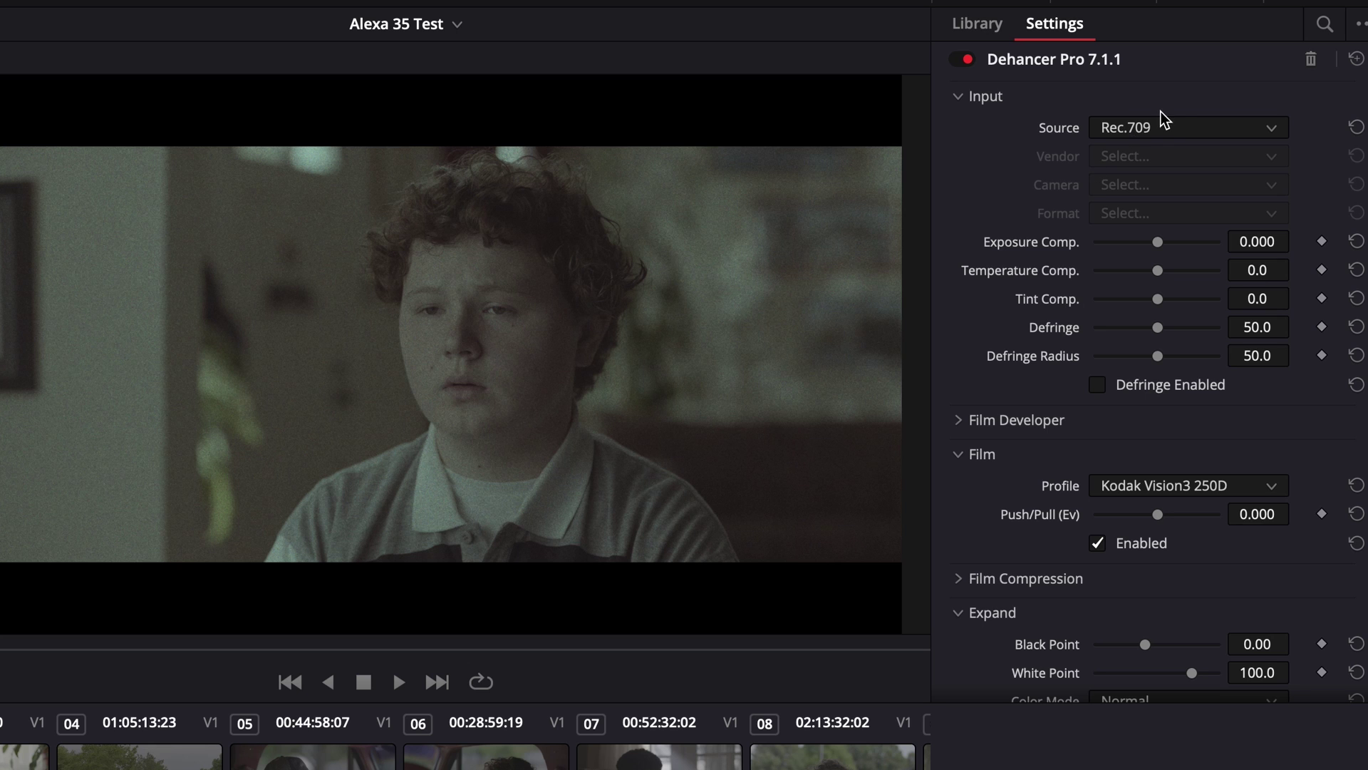
click(1162, 123)
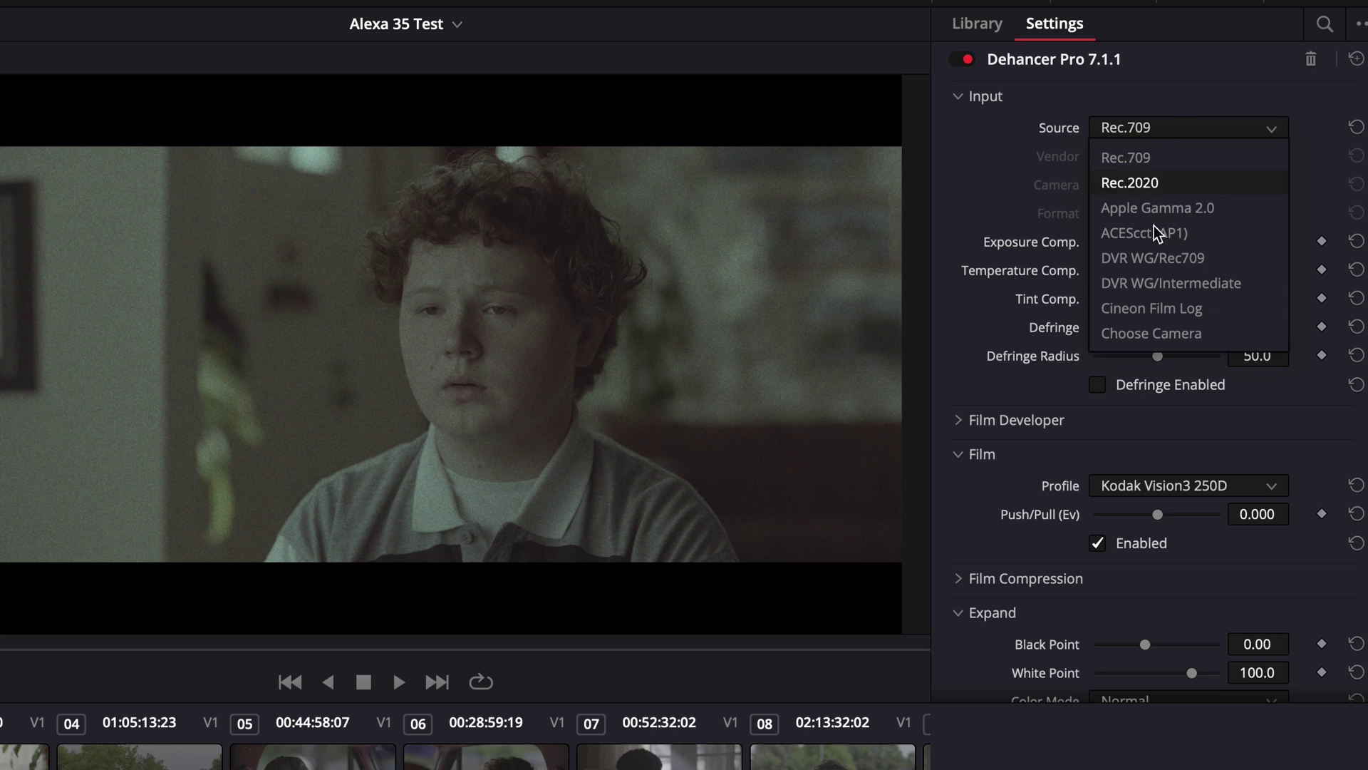
click(1154, 338)
click(1147, 158)
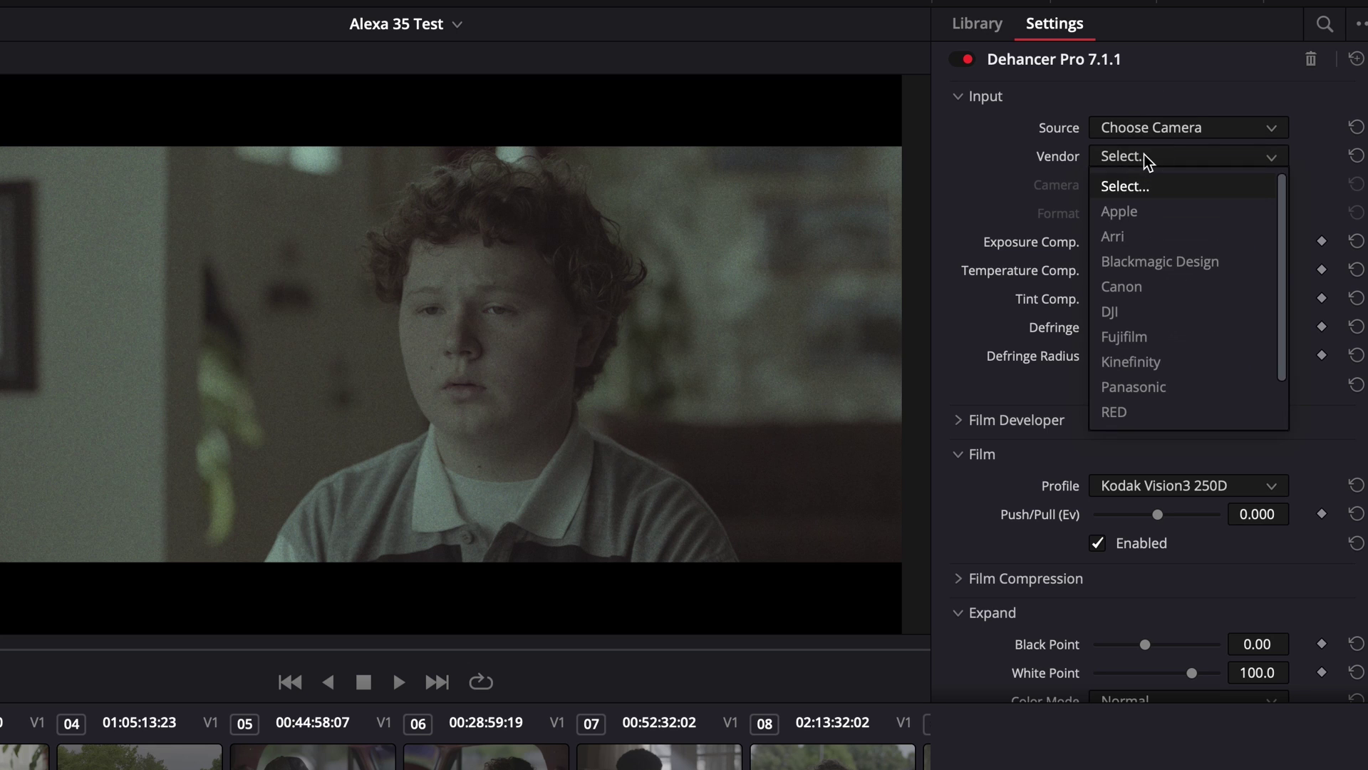
click(1138, 235)
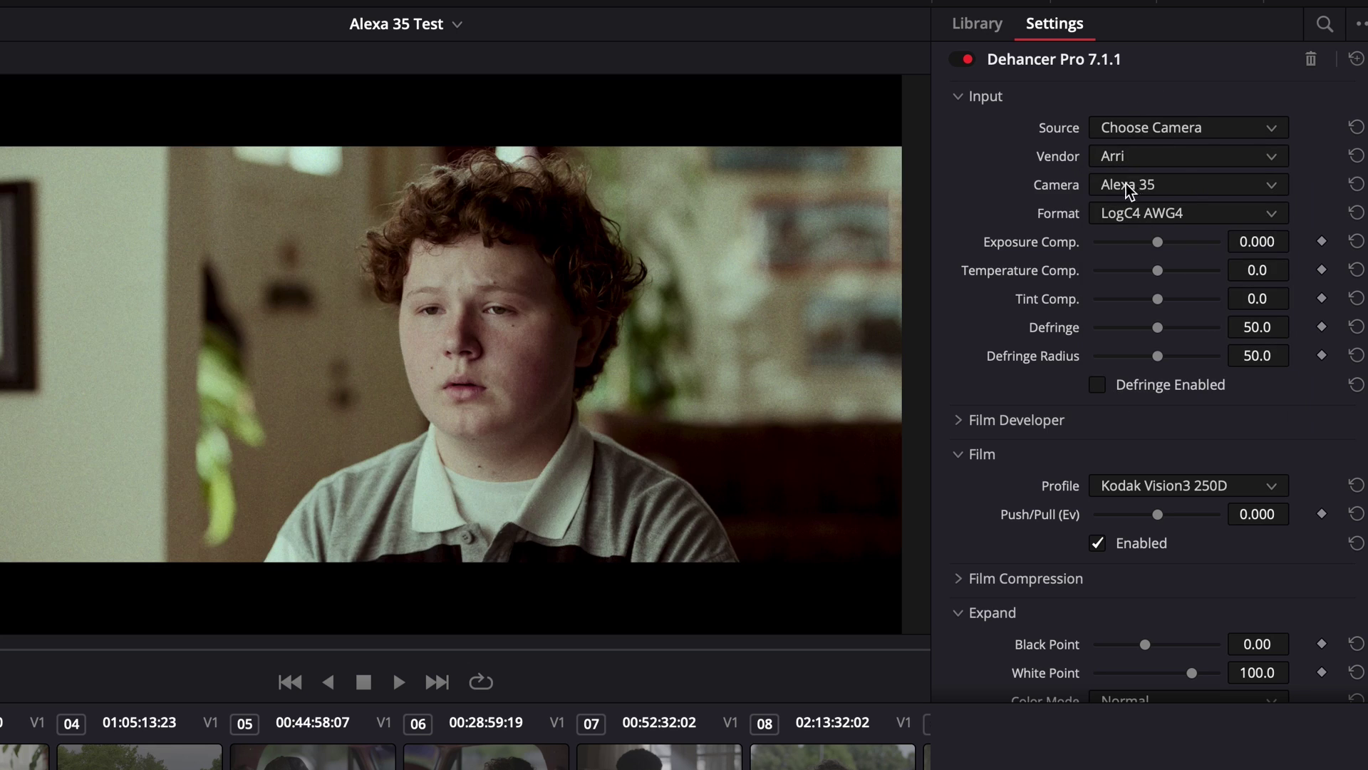
click(1178, 215)
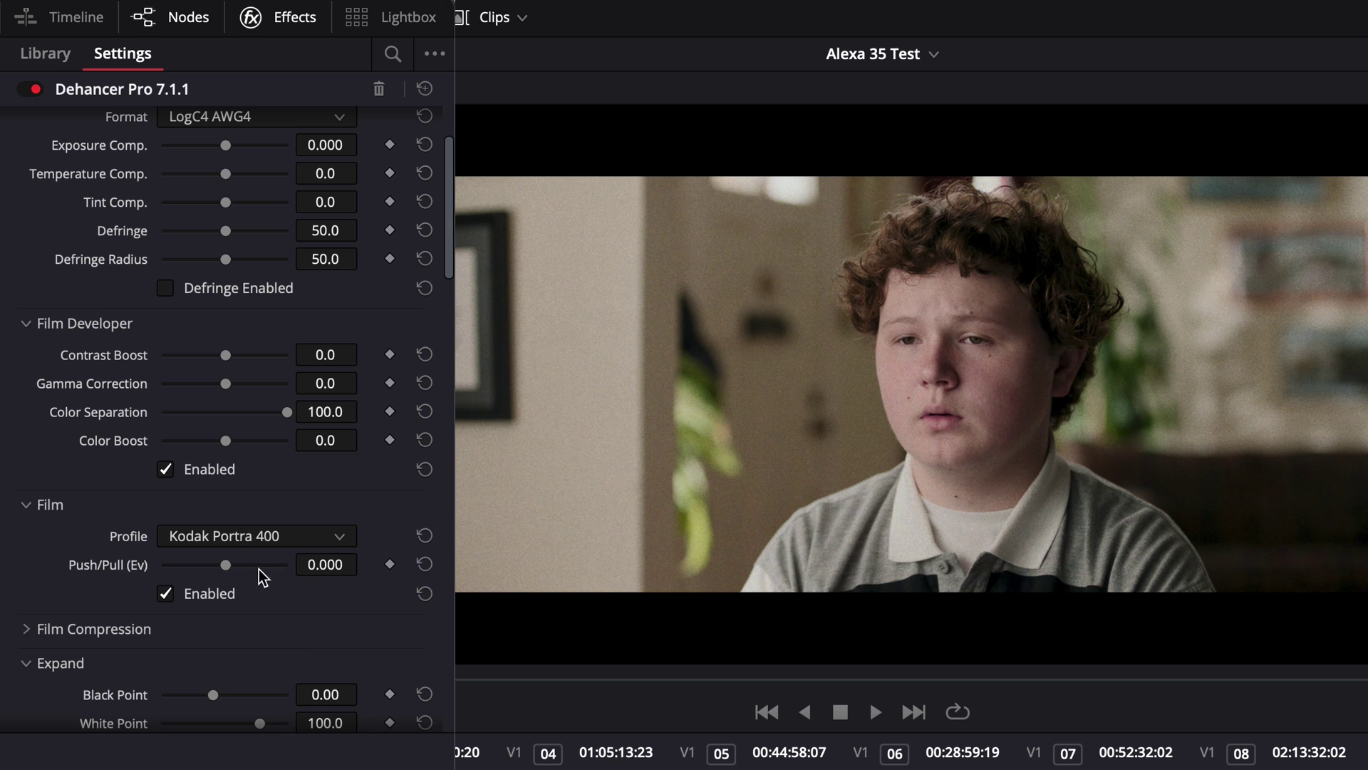
Choose Cinestill 800T as the Dehancer film stock profile
click(249, 542)
scroll(257, 611, up, 10)
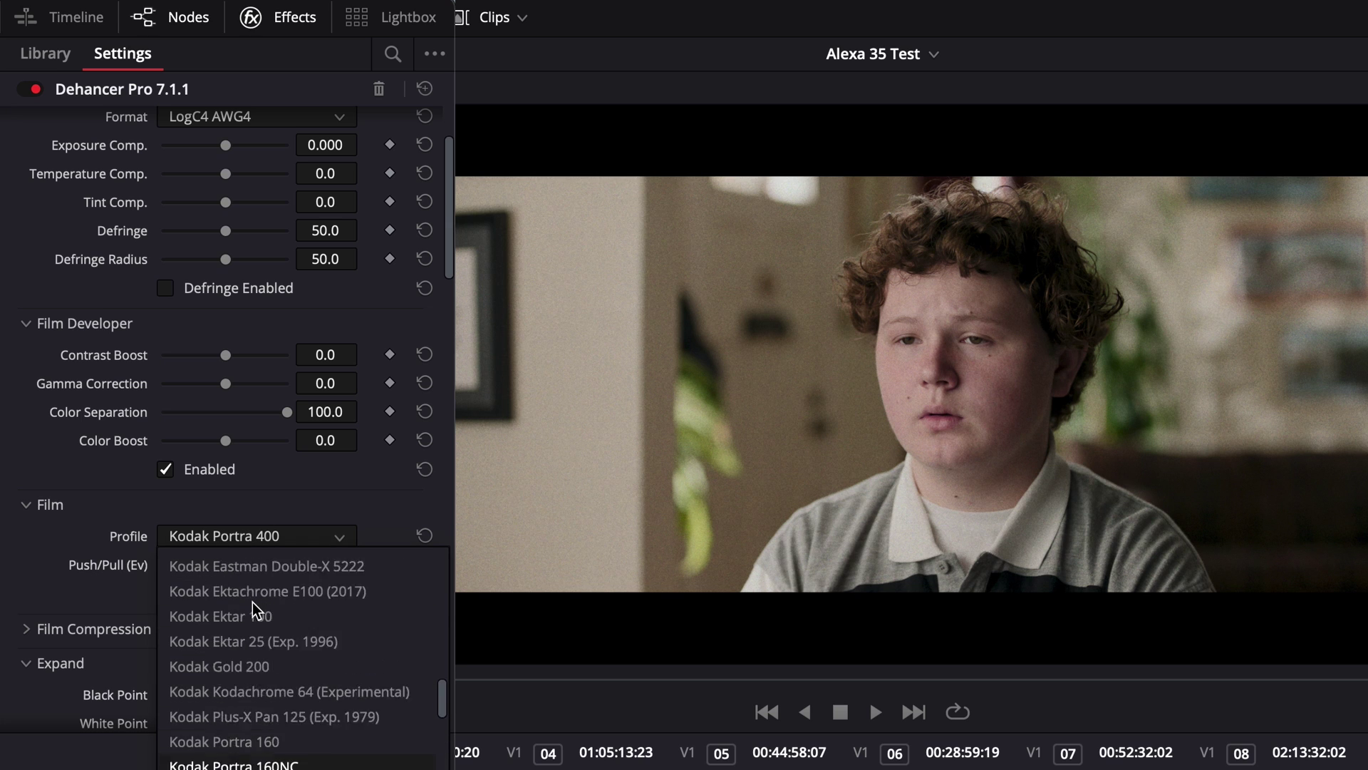
scroll(248, 638, up, 4)
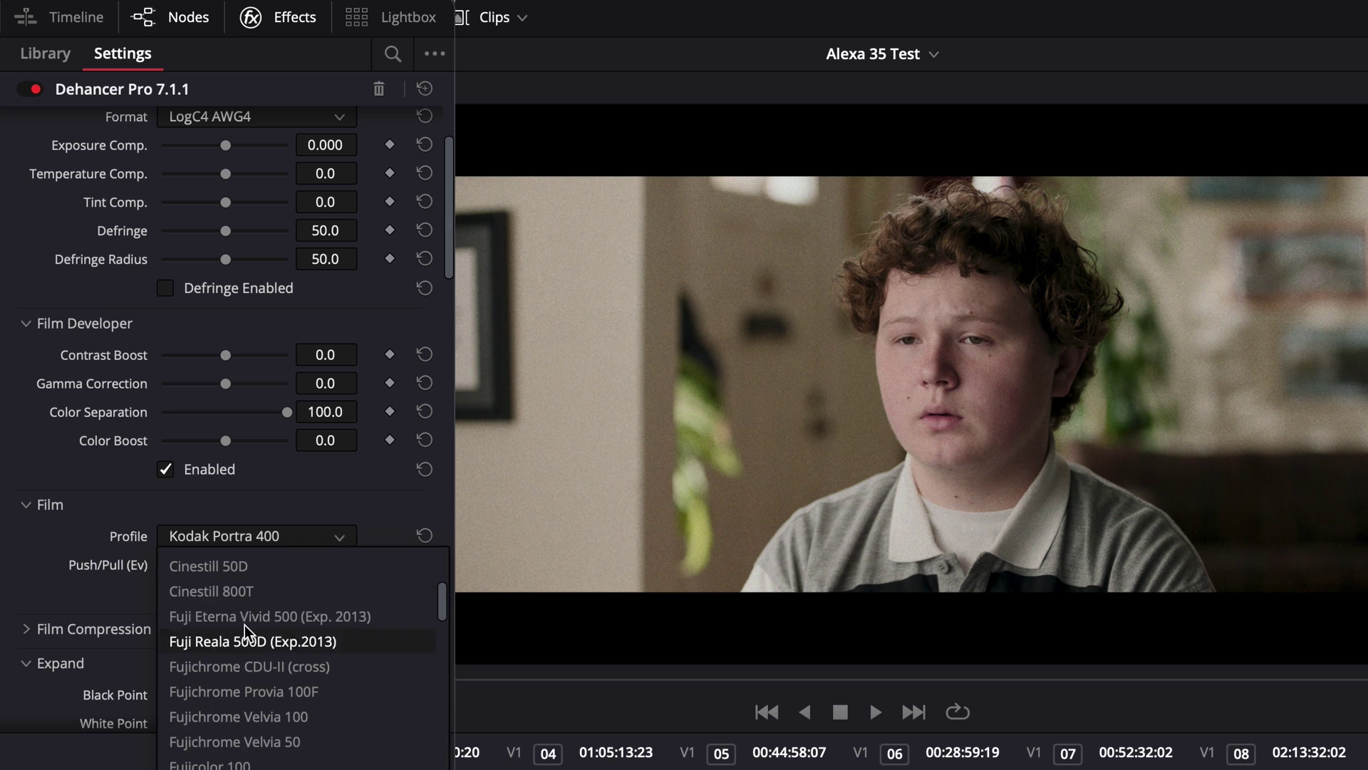
click(235, 590)
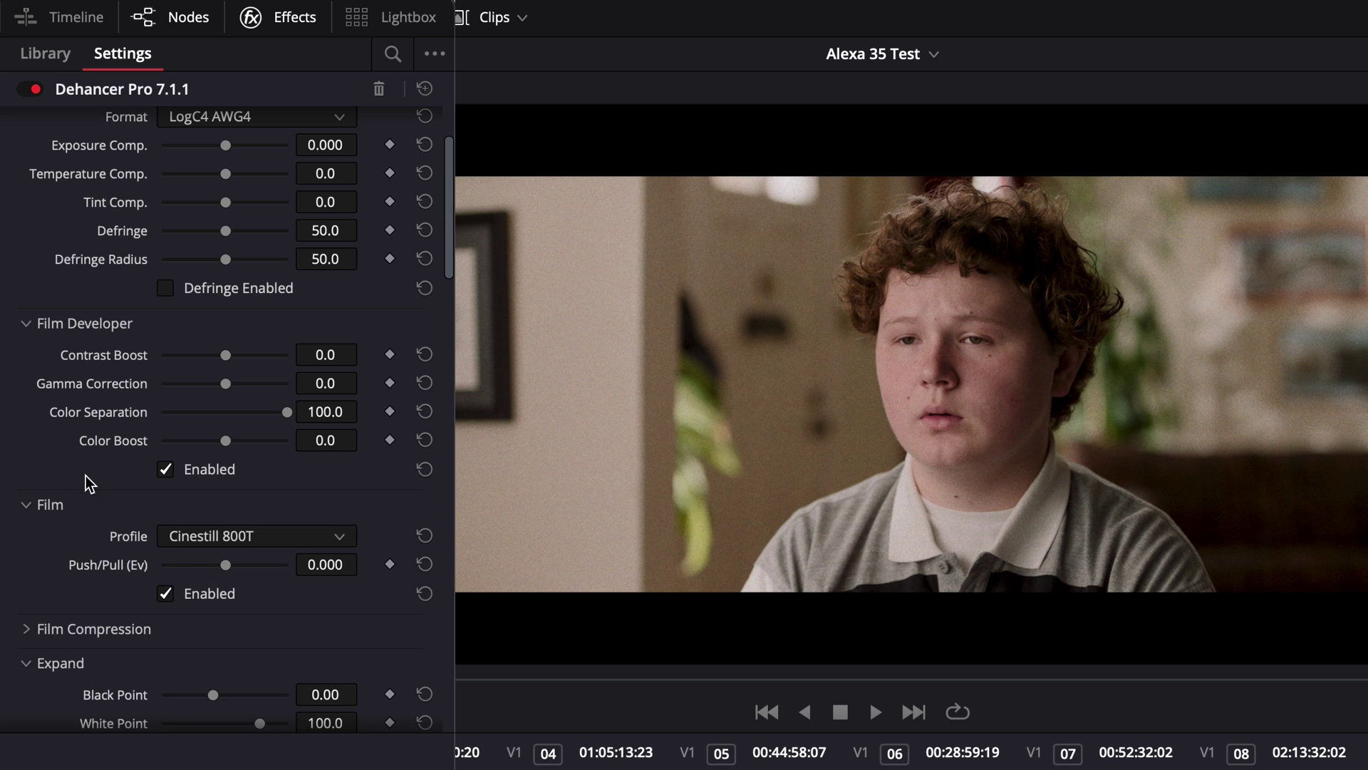
scroll(73, 375, up, 3)
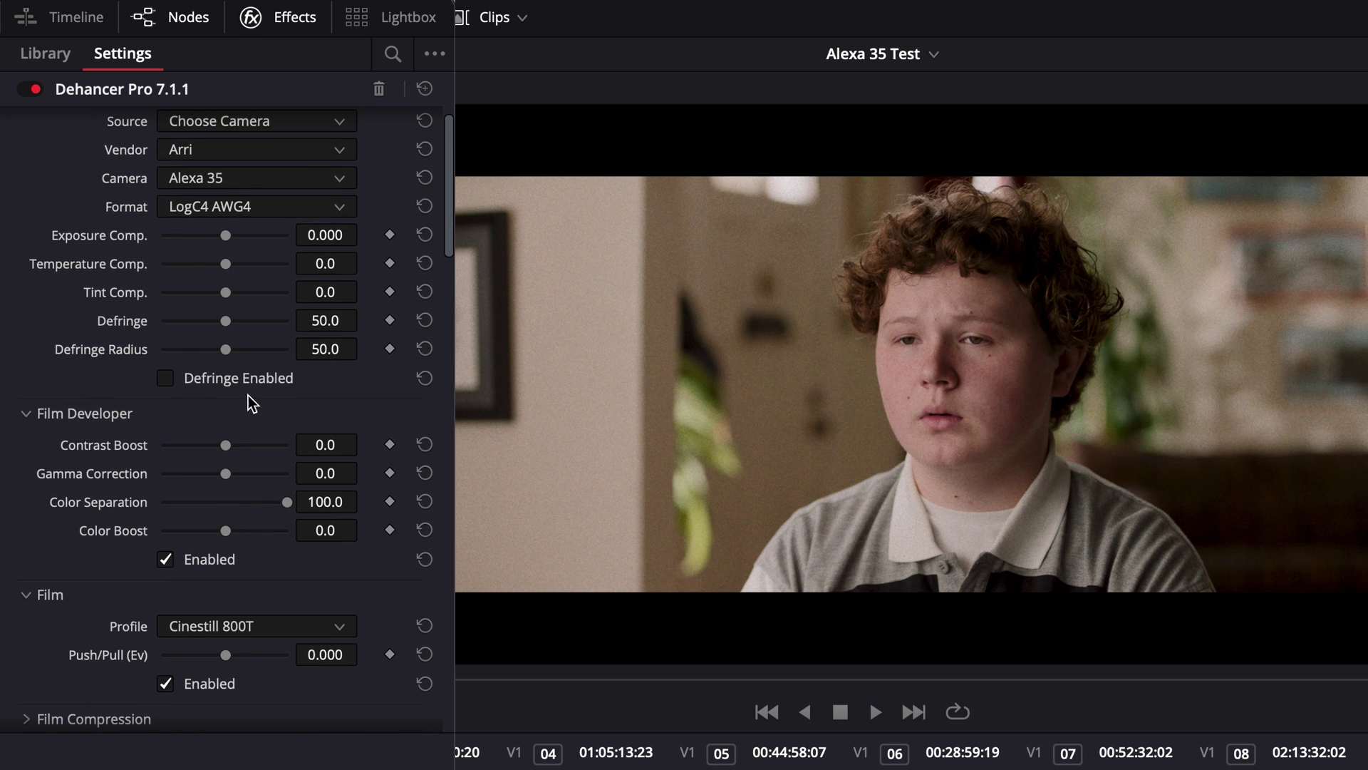